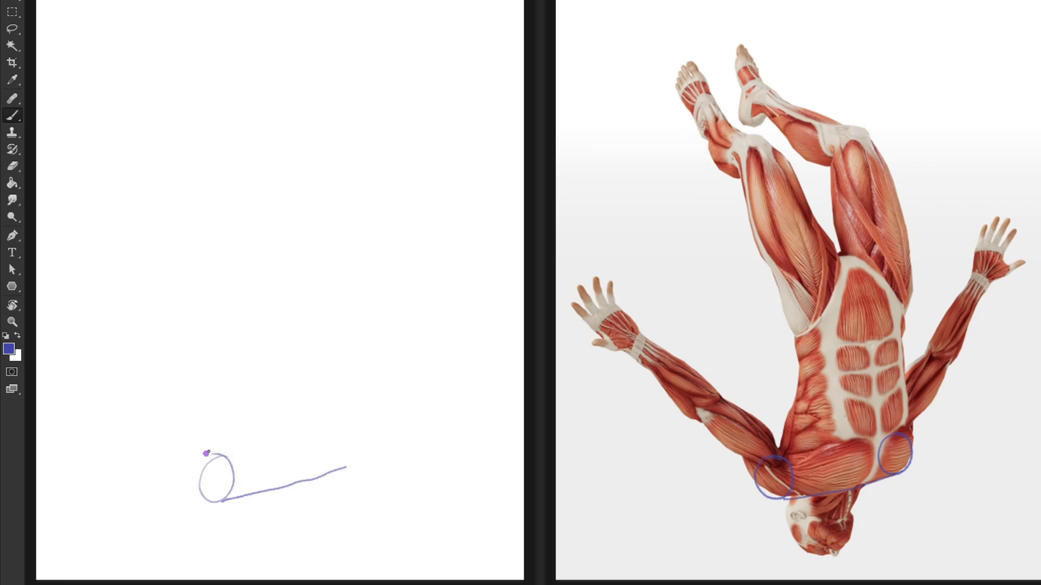
Draw the right-hand shoulder circle on the blank canvas and a curved spine line from pelvis to neck on both reference and canvas
left_click_drag(341, 434, 332, 468)
mouse_move(860, 279)
left_mouse_down()
mouse_move(866, 409)
mouse_move(854, 496)
left_mouse_up()
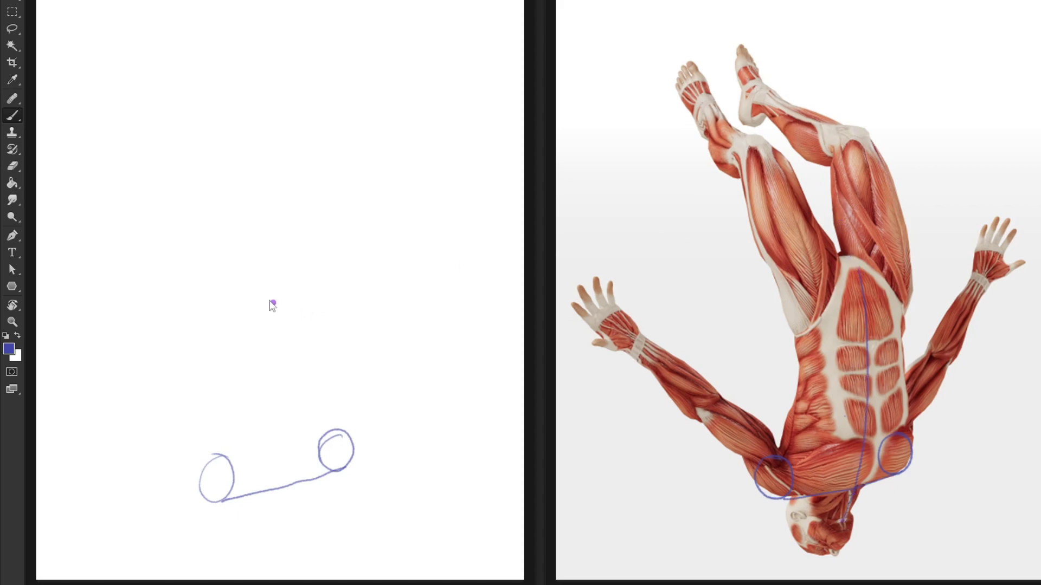
mouse_move(249, 264)
left_mouse_down()
mouse_move(279, 417)
mouse_move(277, 522)
left_mouse_up()
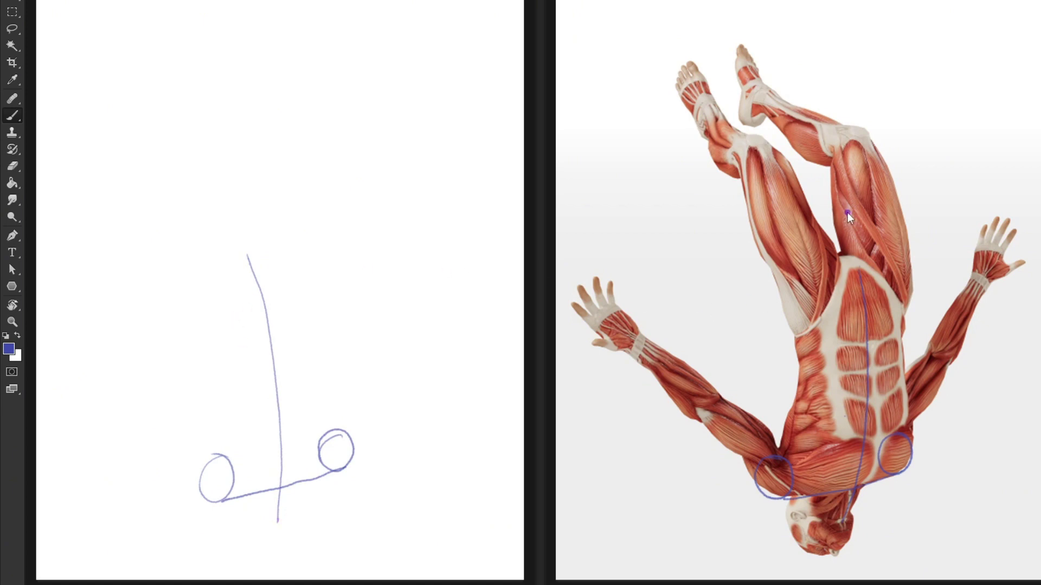
Mark the hip joints as two small circles joined by a slightly tilted line on the reference and across the sketch's spine top
mouse_move(890, 268)
left_mouse_down()
mouse_move(794, 270)
mouse_move(889, 257)
left_mouse_up()
left_click_drag(299, 250, 202, 254)
mouse_move(293, 237)
left_mouse_down()
mouse_move(300, 262)
mouse_move(304, 245)
left_mouse_up()
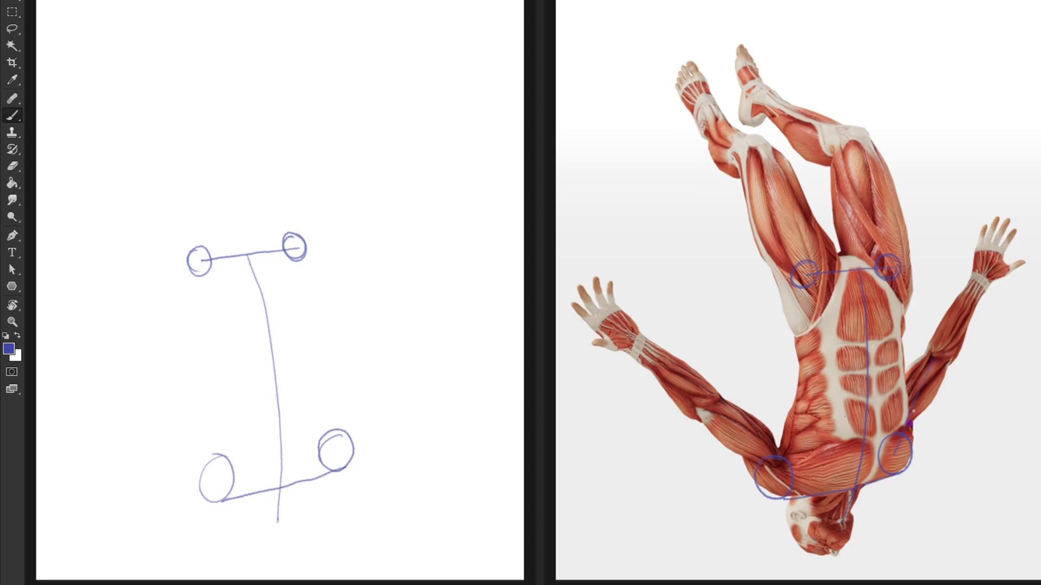
Draw the right-hand arm's skeleton on the reference and the canvas, with circles for elbow and wrist joined by straight lines
left_click_drag(932, 370, 927, 339)
mouse_move(370, 331)
left_mouse_down()
mouse_move(350, 336)
mouse_move(358, 351)
mouse_move(340, 433)
mouse_move(353, 342)
left_mouse_up()
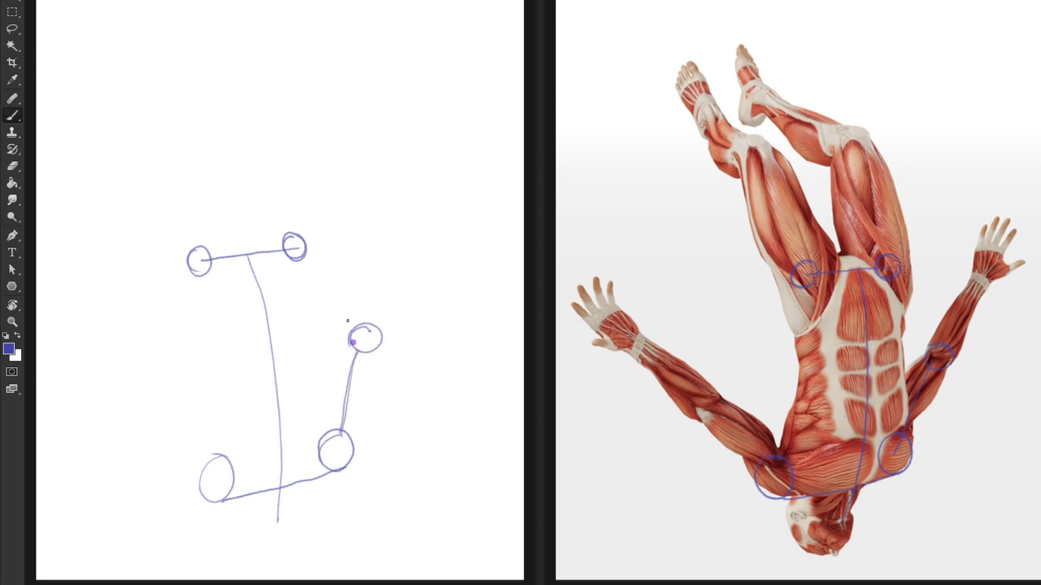
mouse_move(982, 289)
left_mouse_down()
mouse_move(986, 279)
mouse_move(984, 290)
mouse_move(972, 279)
left_mouse_up()
mouse_move(386, 237)
left_mouse_down()
mouse_move(385, 259)
mouse_move(374, 248)
mouse_move(384, 255)
mouse_move(366, 329)
left_mouse_up()
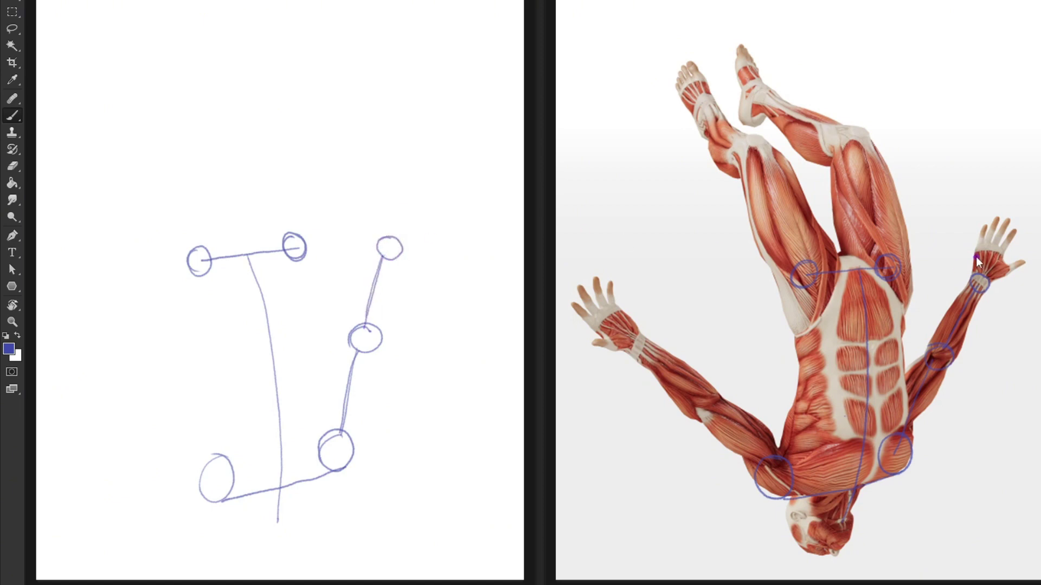
Block in the right-hand hand on the reference and the canvas with an angular palm, a finger mass and a thumb
left_click_drag(977, 247, 999, 249)
mouse_move(380, 242)
left_mouse_down()
mouse_move(382, 209)
mouse_move(412, 203)
mouse_move(399, 213)
mouse_move(415, 231)
mouse_move(397, 254)
left_mouse_up()
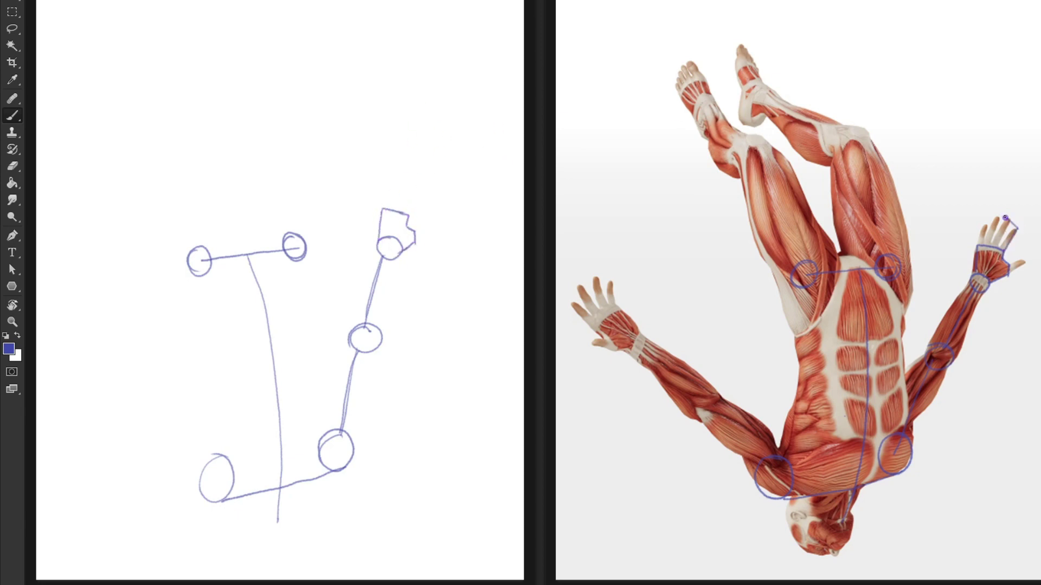
mouse_move(1005, 218)
left_mouse_down()
mouse_move(976, 237)
mouse_move(979, 246)
mouse_move(1025, 264)
left_mouse_up()
mouse_move(409, 216)
left_mouse_down()
mouse_move(416, 194)
mouse_move(399, 181)
mouse_move(384, 189)
mouse_move(381, 212)
mouse_move(417, 241)
left_mouse_up()
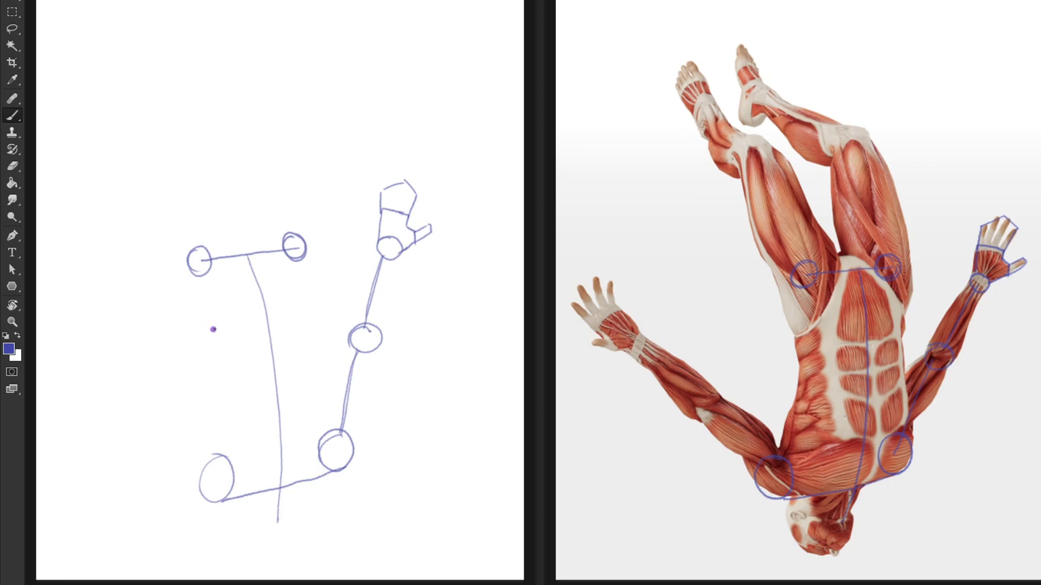
Draw the left-hand arm's skeleton on the reference and the canvas, with lines from shoulder through elbow circle to wrist circle
left_click_drag(761, 459, 718, 416)
mouse_move(207, 477)
left_mouse_down()
mouse_move(151, 408)
mouse_move(137, 416)
mouse_move(133, 393)
mouse_move(135, 412)
mouse_move(157, 387)
left_mouse_up()
mouse_move(704, 403)
left_mouse_down()
mouse_move(648, 356)
mouse_move(639, 333)
left_mouse_up()
mouse_move(134, 381)
left_mouse_down()
mouse_move(88, 312)
mouse_move(98, 303)
mouse_move(85, 319)
left_mouse_up()
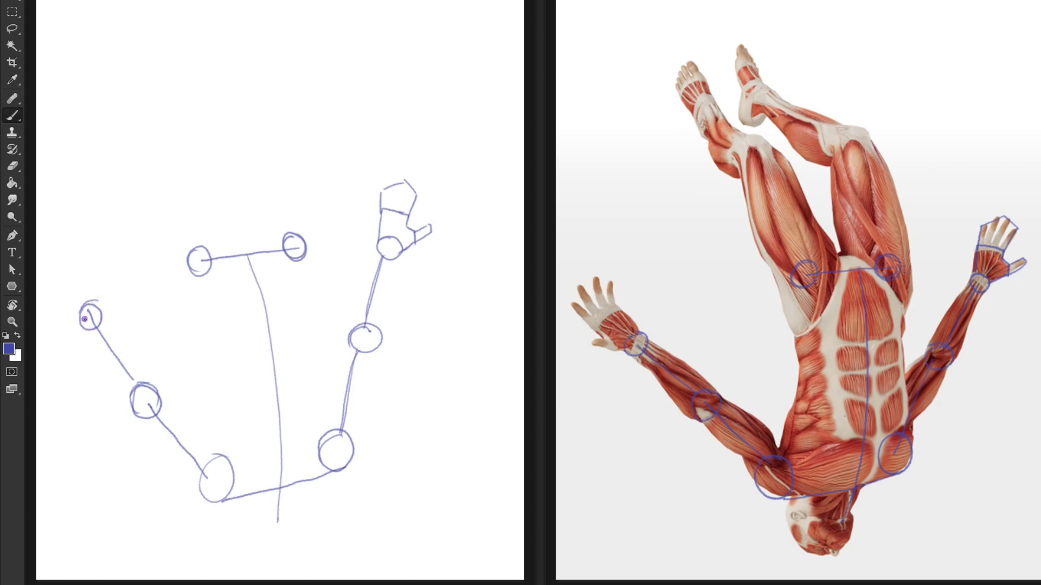
Block in the left-hand hand's palm, fingers and thumb as angular shapes on the reference and the canvas
mouse_move(633, 320)
left_mouse_down()
mouse_move(603, 308)
mouse_move(589, 323)
mouse_move(628, 349)
left_mouse_up()
mouse_move(100, 307)
left_mouse_down()
mouse_move(82, 272)
mouse_move(59, 294)
mouse_move(68, 323)
mouse_move(83, 325)
mouse_move(60, 313)
mouse_move(58, 289)
mouse_move(82, 272)
mouse_move(100, 307)
left_mouse_up()
mouse_move(614, 301)
left_mouse_down()
mouse_move(611, 265)
mouse_move(610, 281)
mouse_move(584, 283)
mouse_move(574, 320)
mouse_move(573, 308)
mouse_move(606, 347)
left_mouse_up()
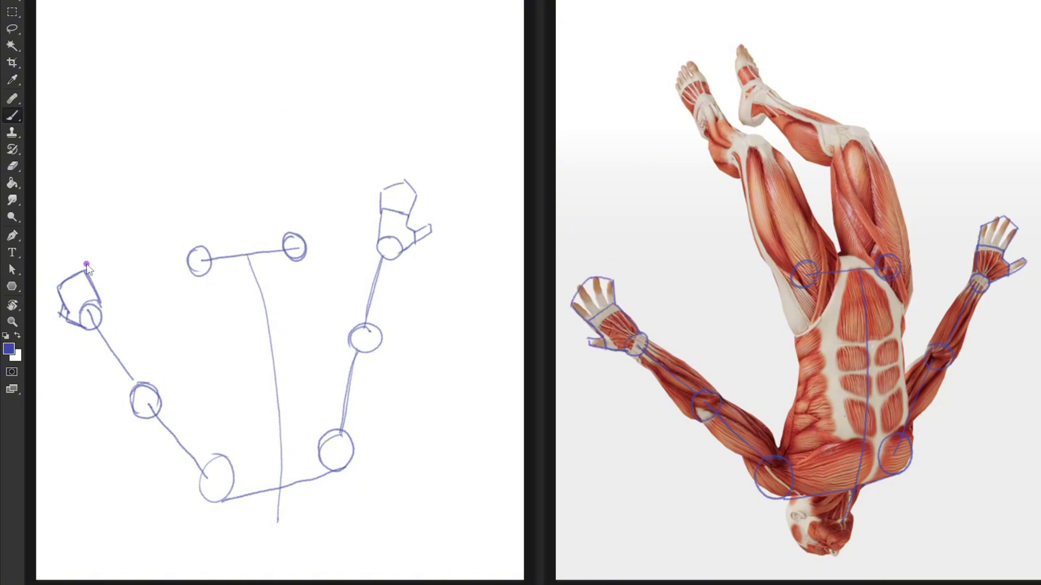
mouse_move(87, 271)
left_mouse_down()
mouse_move(87, 242)
mouse_move(60, 242)
mouse_move(51, 298)
mouse_move(62, 314)
left_mouse_up()
Draw both thigh lines from the hips up to knee circles on the reference and the canvas
mouse_move(865, 137)
left_mouse_down()
mouse_move(886, 258)
mouse_move(844, 153)
mouse_move(868, 140)
left_mouse_up()
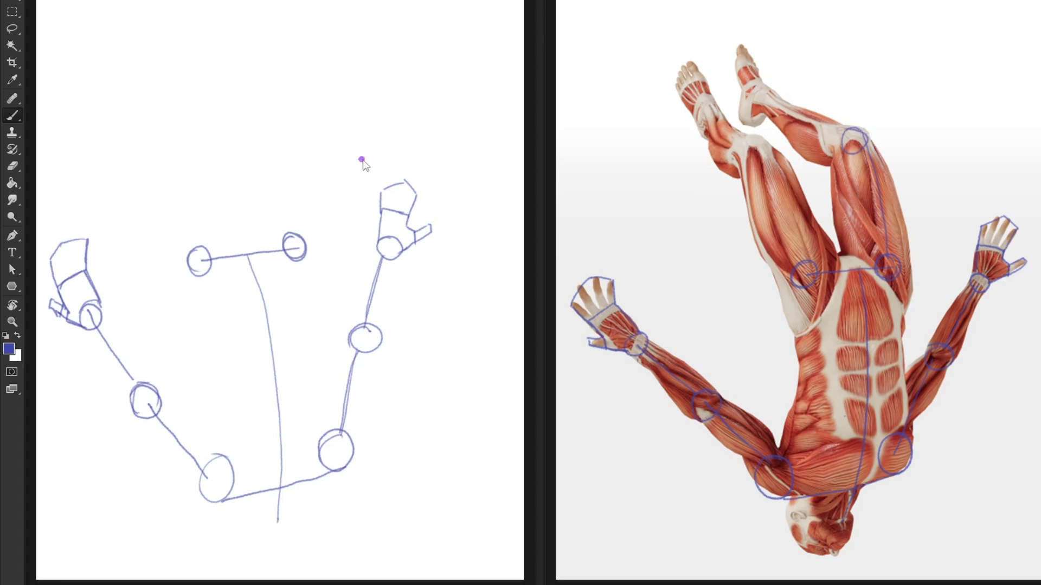
mouse_move(274, 100)
left_mouse_down()
mouse_move(296, 234)
mouse_move(254, 90)
mouse_move(297, 232)
left_mouse_up()
mouse_move(764, 159)
left_mouse_down()
mouse_move(756, 136)
mouse_move(804, 274)
left_mouse_up()
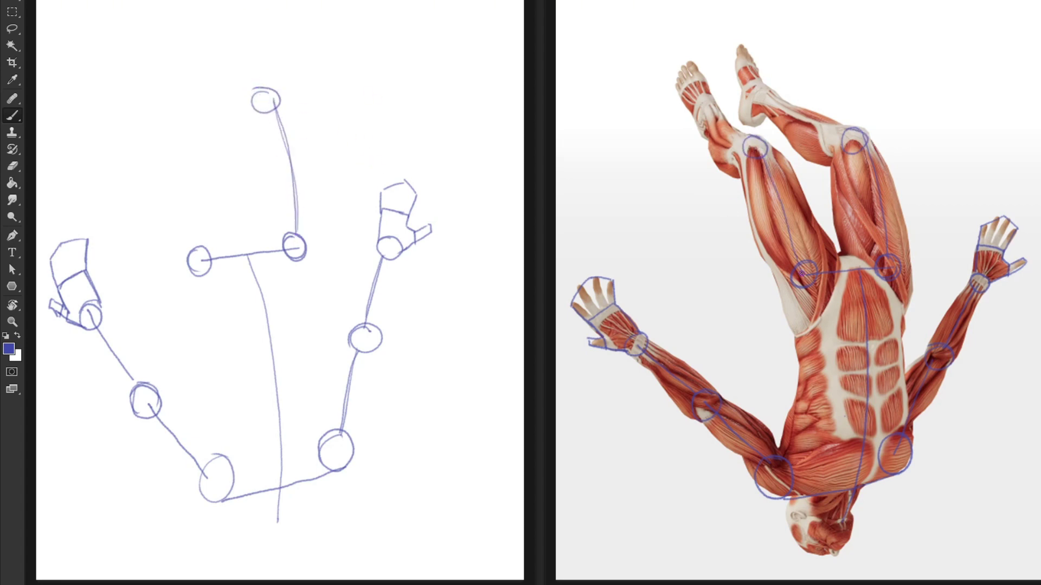
mouse_move(174, 96)
left_mouse_down()
mouse_move(162, 121)
mouse_move(152, 94)
mouse_move(172, 121)
mouse_move(197, 244)
left_mouse_up()
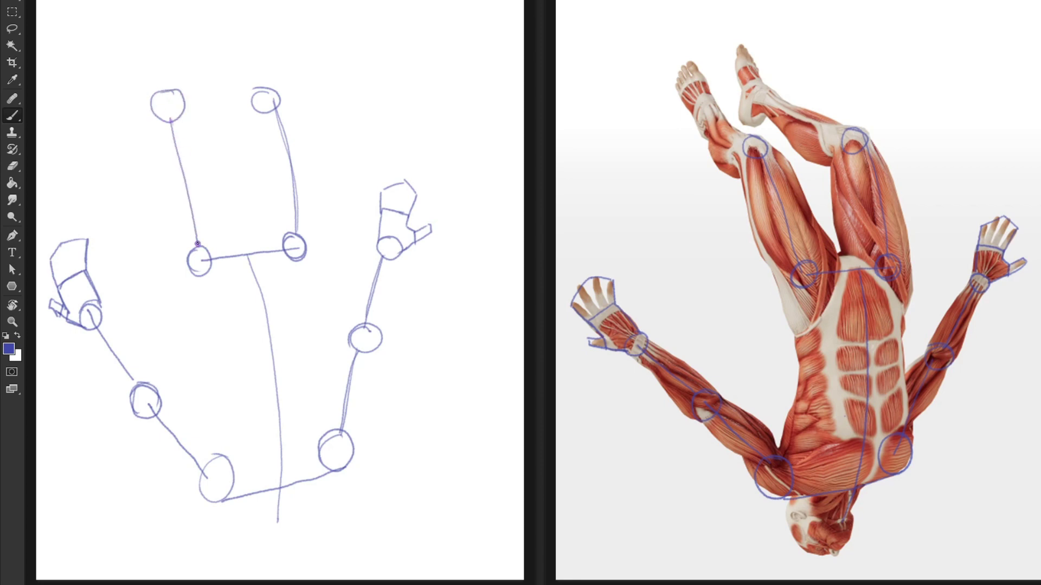
left_click_drag(159, 99, 162, 94)
Draw both lower-leg lines from the knees to ankle circles on the reference and the canvas
mouse_move(757, 100)
left_mouse_down()
mouse_move(765, 90)
mouse_move(852, 142)
left_mouse_up()
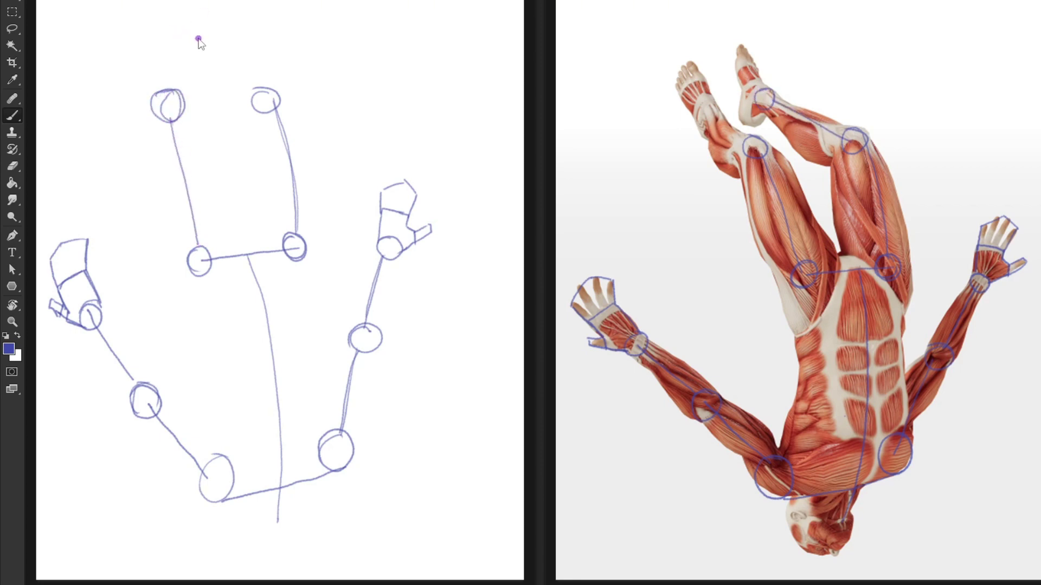
mouse_move(200, 36)
left_mouse_down()
mouse_move(196, 56)
mouse_move(268, 90)
mouse_move(183, 41)
left_mouse_up()
mouse_move(711, 110)
left_mouse_down()
mouse_move(717, 129)
mouse_move(714, 108)
left_mouse_up()
left_click_drag(720, 124, 751, 146)
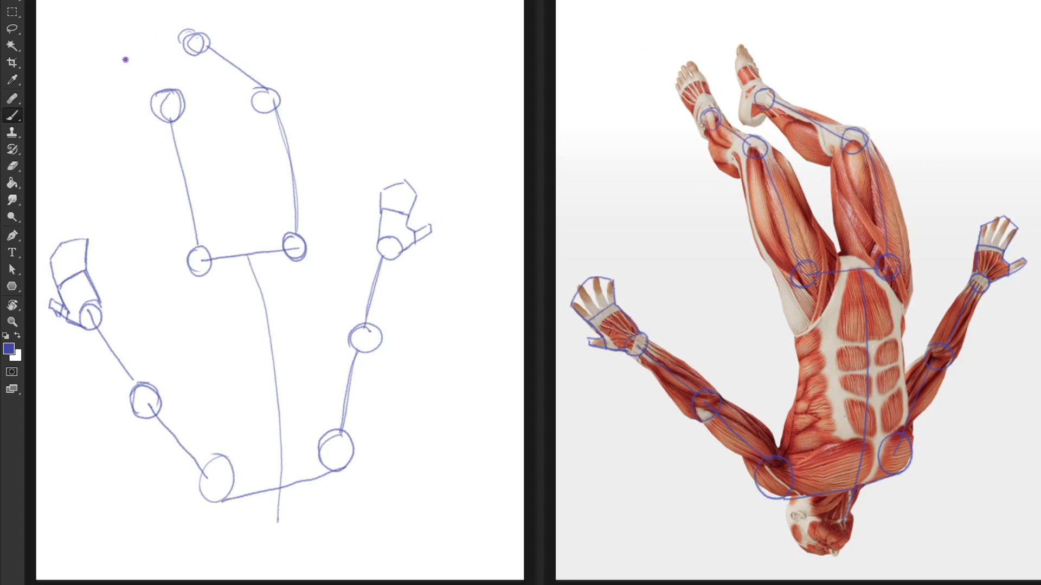
left_click_drag(125, 60, 164, 93)
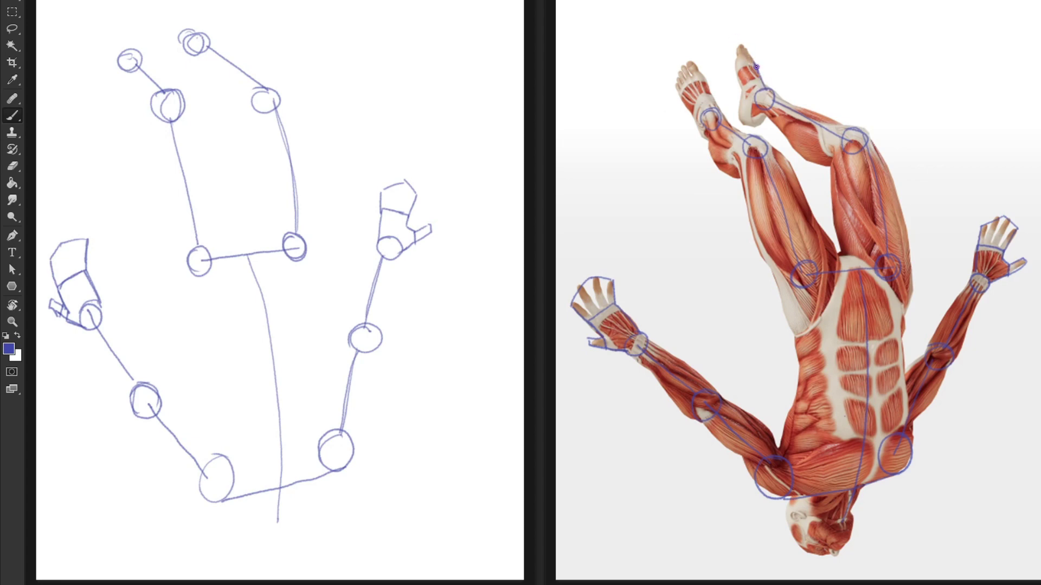
Block in both feet around the ankle circles with angular outlines on the reference and the canvas
mouse_move(756, 66)
left_mouse_down()
mouse_move(735, 62)
mouse_move(740, 113)
mouse_move(757, 124)
left_mouse_up()
left_click_drag(737, 58, 763, 85)
left_click_drag(198, 34, 184, 12)
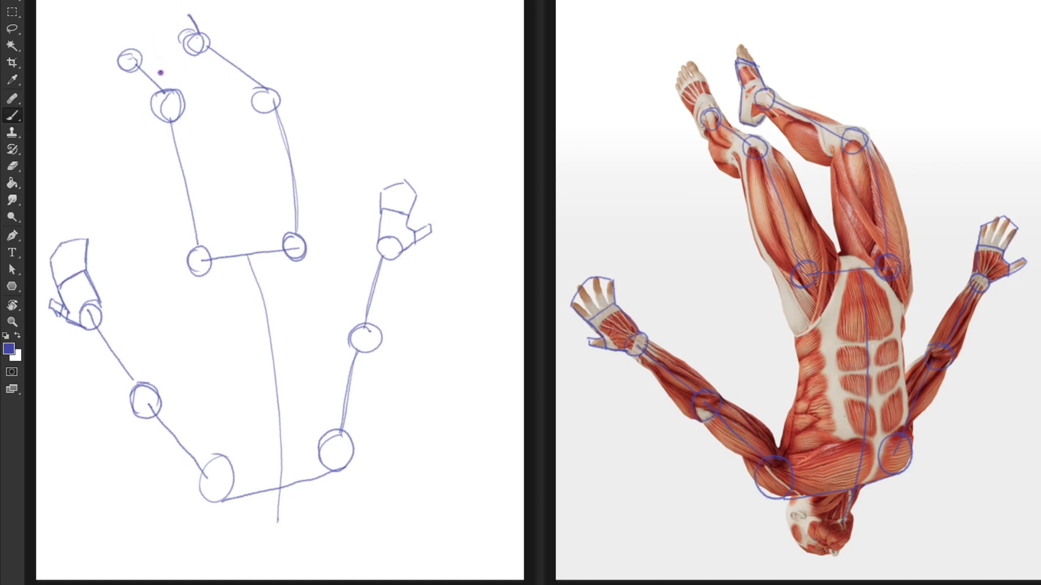
mouse_move(161, 22)
left_mouse_down()
mouse_move(182, 42)
mouse_move(178, 62)
mouse_move(196, 68)
mouse_move(204, 48)
left_mouse_up()
mouse_move(716, 115)
left_mouse_down()
mouse_move(689, 59)
mouse_move(702, 79)
mouse_move(689, 82)
mouse_move(704, 139)
left_mouse_up()
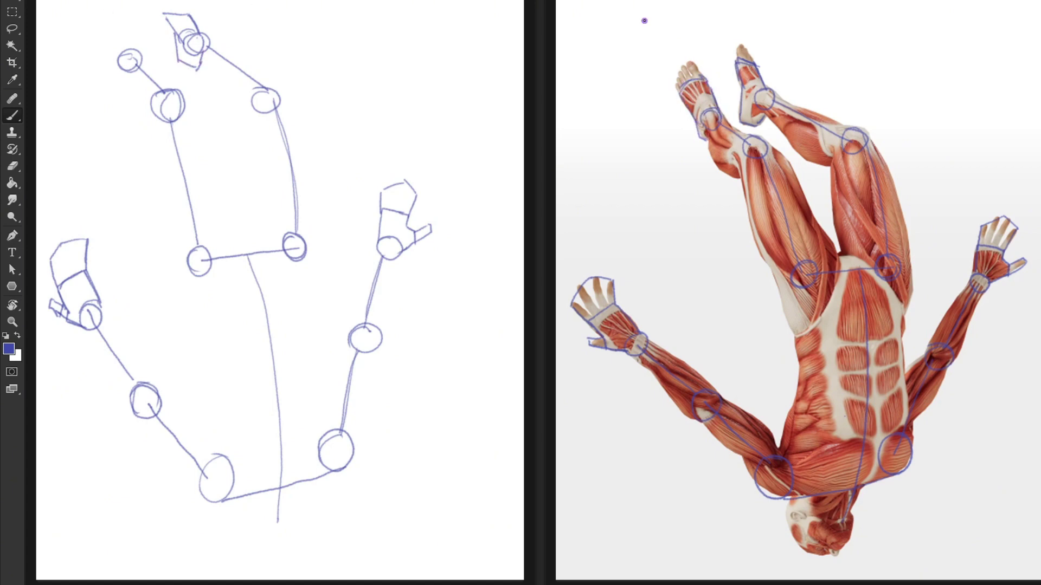
mouse_move(140, 54)
left_mouse_down()
mouse_move(130, 24)
mouse_move(136, 39)
mouse_move(129, 25)
mouse_move(103, 38)
mouse_move(128, 80)
left_mouse_up()
Add the toe shapes to the ends of both feet on the reference and the canvas
left_click_drag(736, 62, 751, 57)
mouse_move(165, 15)
left_mouse_down()
mouse_move(161, 4)
mouse_move(187, 13)
left_mouse_up()
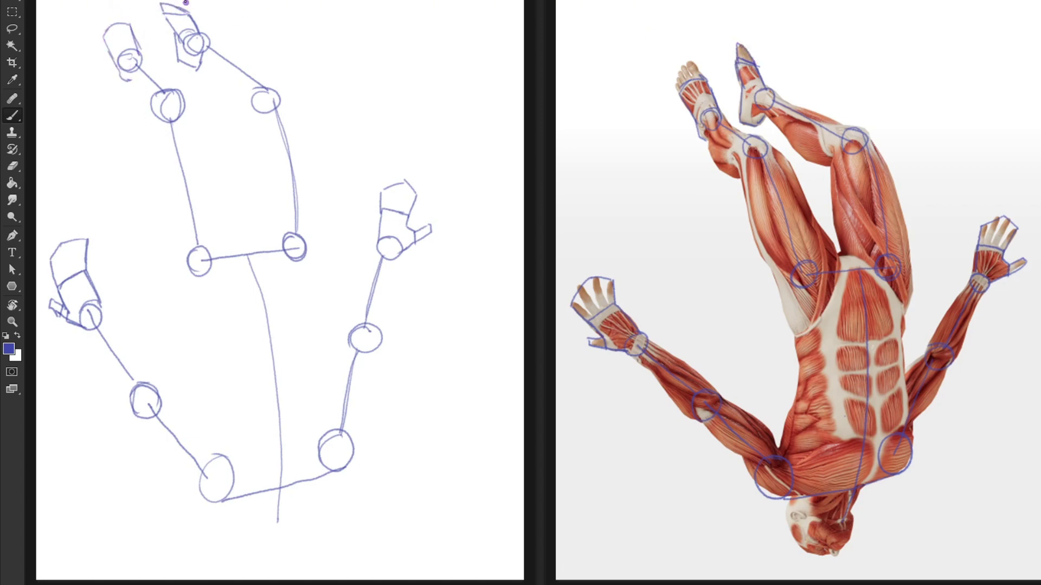
mouse_move(702, 80)
left_mouse_down()
mouse_move(691, 60)
mouse_move(675, 87)
left_mouse_up()
mouse_move(130, 27)
left_mouse_down()
mouse_move(123, 10)
mouse_move(103, 23)
mouse_move(106, 37)
left_mouse_up()
Scale the whole sketch down slightly with Free Transform to leave space above the feet
key("ctrl+t")
left_click_drag(48, 3, 65, 32)
key("Return")
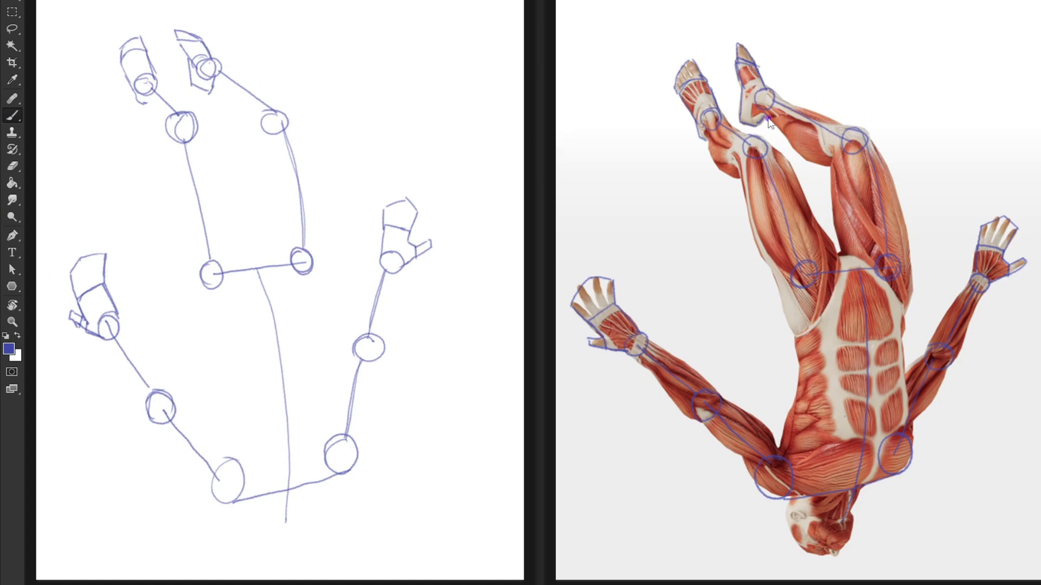
Outline the right-hand lower leg from ankle to knee, including the calf, on the reference and the canvas
left_click_drag(768, 88, 847, 127)
mouse_move(211, 78)
left_mouse_down()
mouse_move(238, 128)
mouse_move(261, 132)
left_mouse_up()
left_click_drag(217, 61, 279, 105)
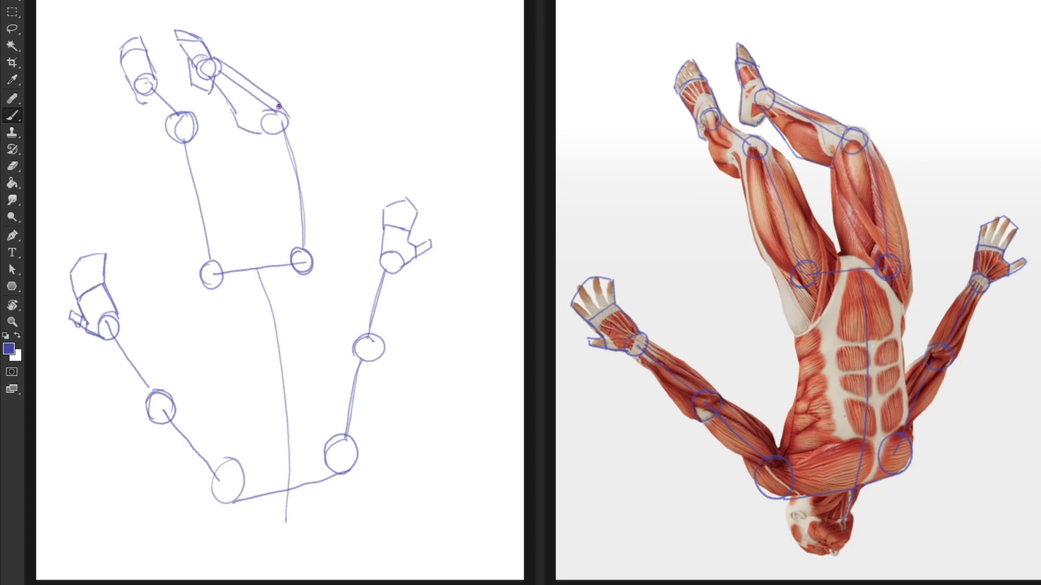
left_click_drag(206, 52, 280, 111)
Outline the right-hand thigh's inner and outer contours from knee to hip on the reference and the canvas
left_click_drag(831, 177, 838, 244)
left_click_drag(874, 145, 907, 297)
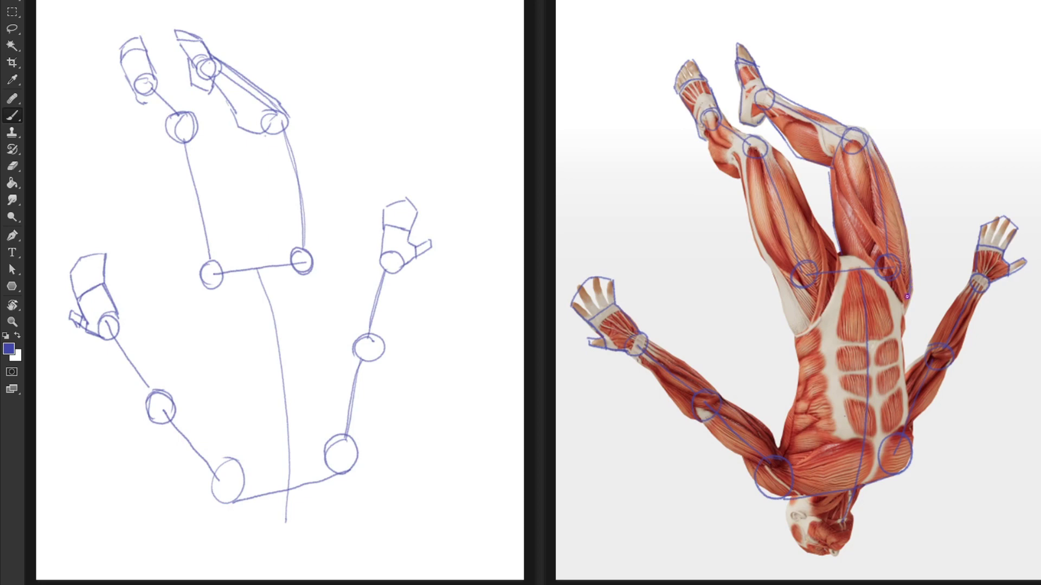
mouse_move(255, 135)
left_mouse_down()
mouse_move(261, 226)
mouse_move(315, 289)
left_mouse_up()
mouse_move(287, 118)
left_mouse_down()
mouse_move(324, 246)
mouse_move(315, 288)
left_mouse_up()
left_click_drag(326, 239, 322, 274)
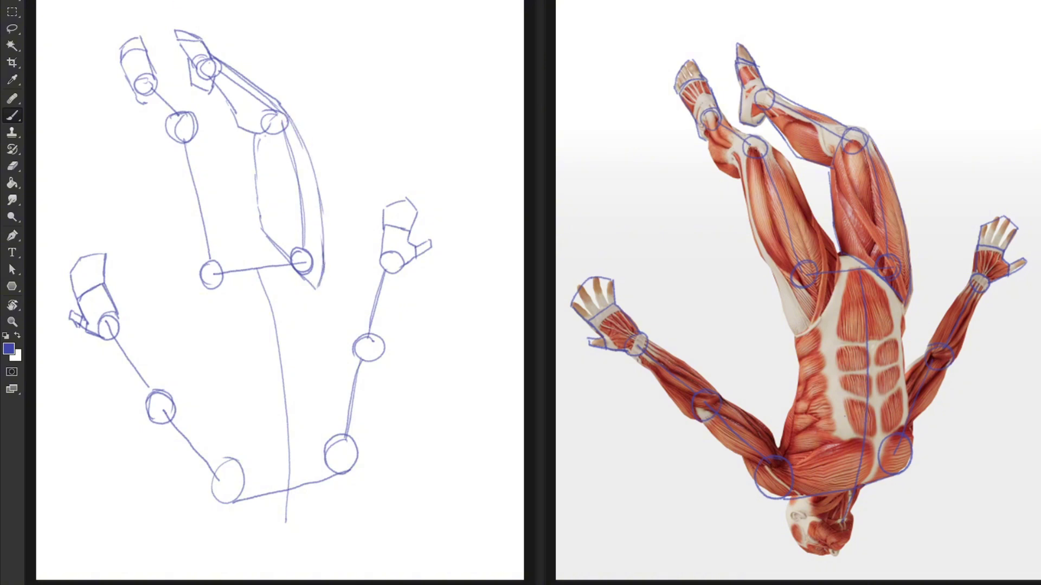
Outline the left-hand lower leg from ankle to knee with its short calf on the reference and the canvas
left_click_drag(704, 136, 738, 179)
left_click_drag(717, 108, 747, 139)
left_click_drag(745, 140, 741, 181)
mouse_move(153, 77)
left_mouse_down()
mouse_move(187, 112)
mouse_move(153, 125)
mouse_move(169, 139)
mouse_move(183, 111)
mouse_move(157, 80)
left_mouse_up()
Outline the left-hand thigh from the knee to a pointed end at the hip on the reference and the canvas
left_click_drag(779, 148, 810, 202)
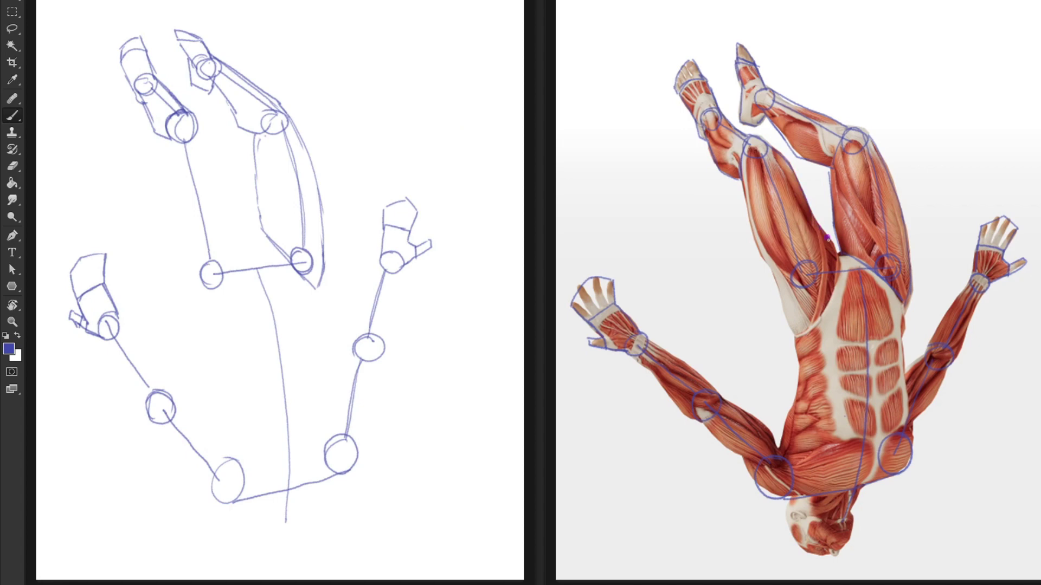
mouse_move(740, 166)
left_mouse_down()
mouse_move(765, 263)
mouse_move(801, 335)
mouse_move(825, 307)
left_mouse_up()
mouse_move(194, 114)
left_mouse_down()
mouse_move(249, 248)
mouse_move(218, 312)
left_mouse_up()
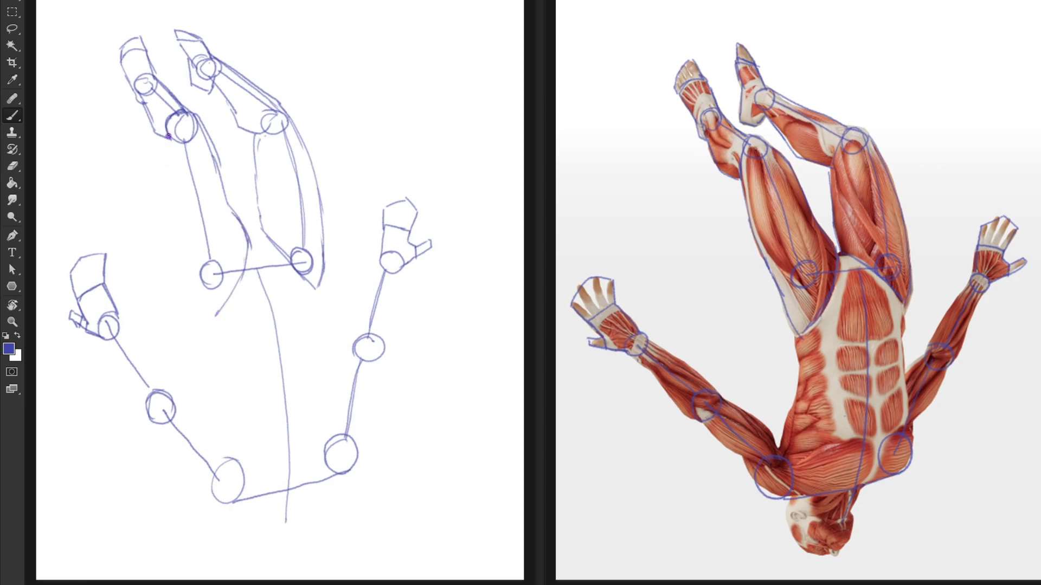
left_click_drag(168, 136, 172, 198)
left_click_drag(196, 113, 242, 226)
mouse_move(167, 137)
left_mouse_down()
mouse_move(187, 285)
mouse_move(211, 316)
left_mouse_up()
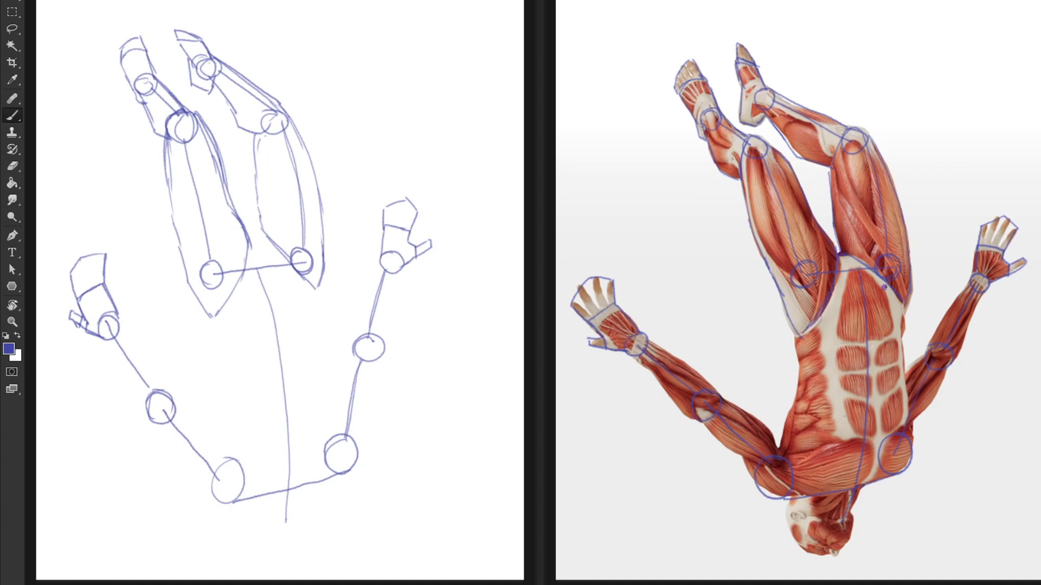
Draw the curved waistline between the hips on the reference and canvas, and close the crotch between the sketched thighs
mouse_move(905, 310)
left_mouse_down()
mouse_move(804, 335)
mouse_move(819, 343)
mouse_move(804, 336)
left_mouse_up()
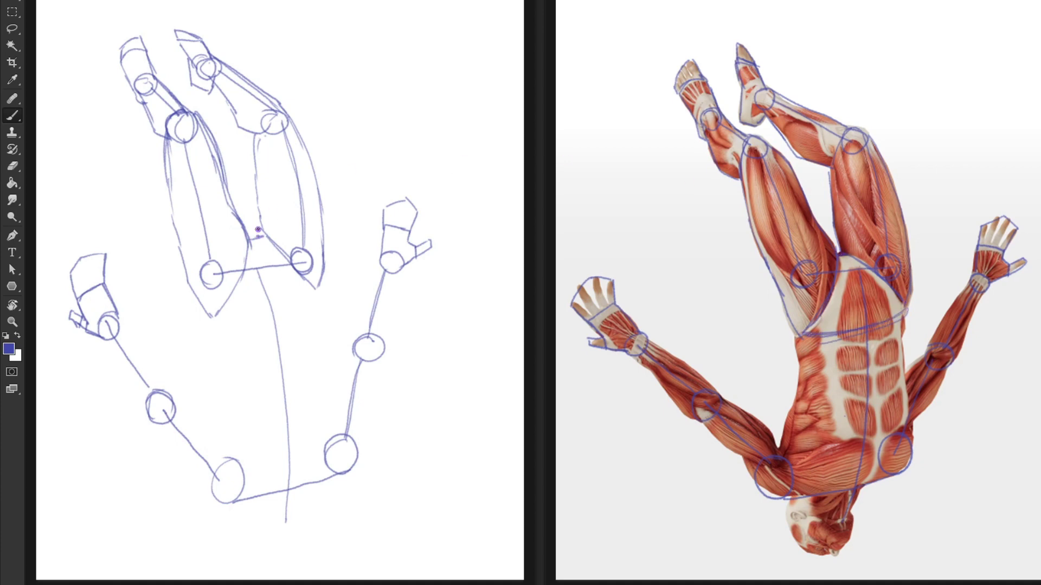
left_click_drag(258, 229, 244, 237)
left_click_drag(314, 290, 214, 320)
left_click_drag(320, 290, 221, 325)
left_click_drag(250, 242, 230, 290)
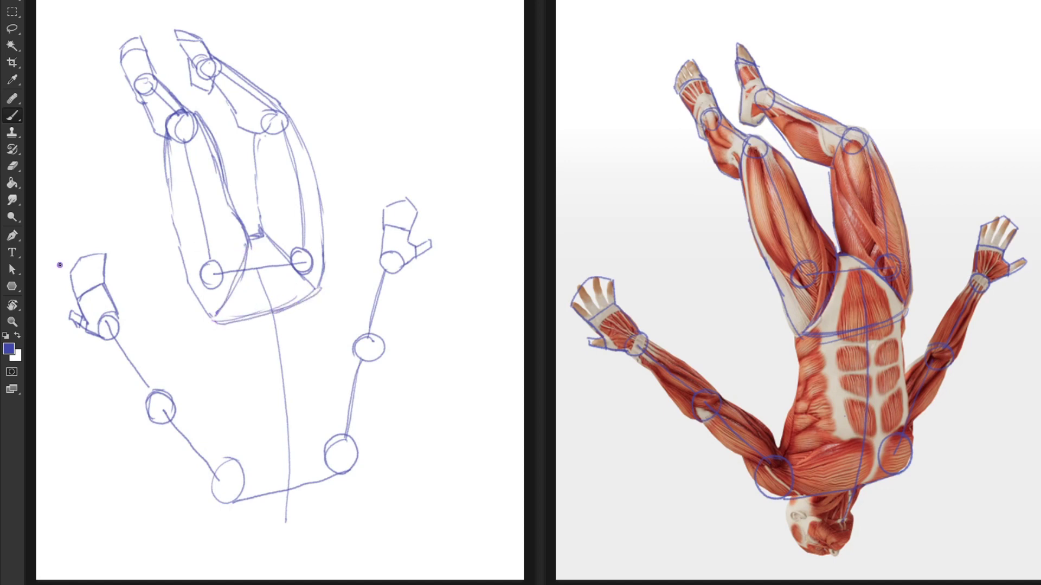
Outline both sides of the torso from the waistline to the armpits on the reference and the canvas
mouse_move(797, 333)
left_mouse_down()
mouse_move(799, 386)
mouse_move(785, 425)
left_mouse_up()
left_click_drag(906, 314, 906, 410)
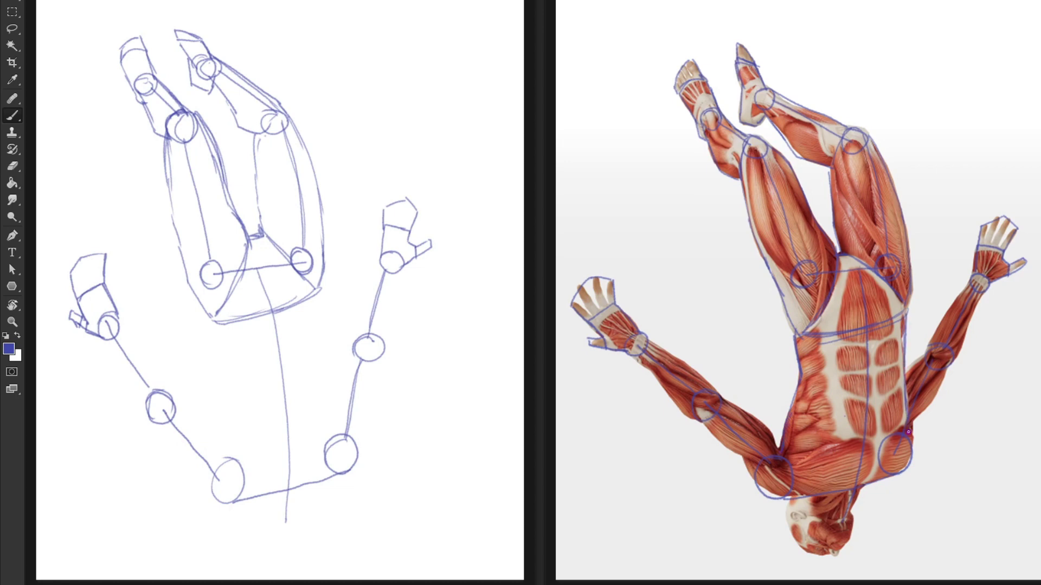
left_click_drag(210, 321, 223, 368)
mouse_move(210, 317)
left_mouse_down()
mouse_move(225, 377)
mouse_move(211, 453)
left_mouse_up()
left_click_drag(320, 289, 341, 435)
left_click_drag(324, 346, 341, 438)
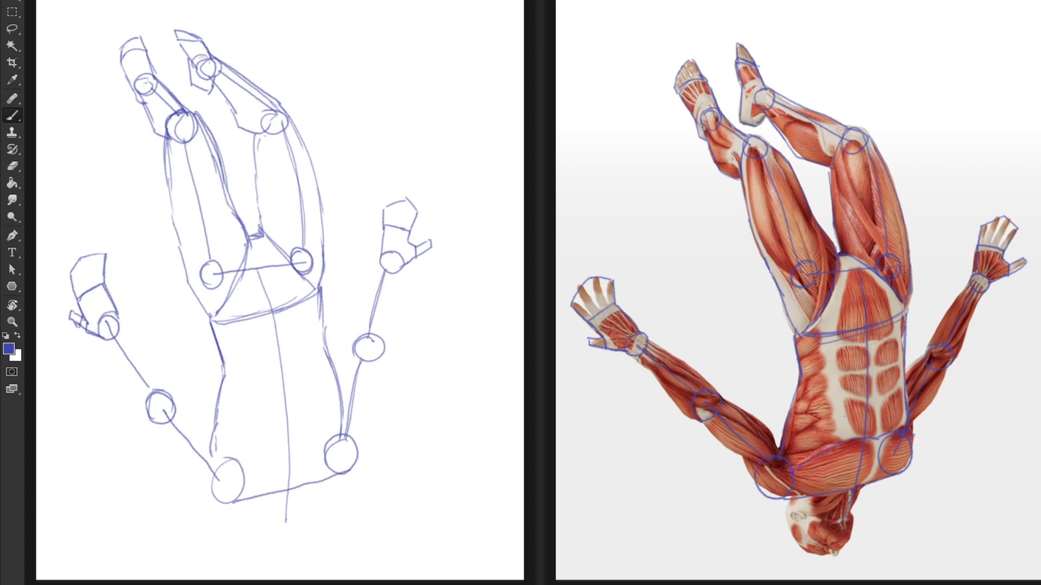
Outline the right-hand shoulder muscle and draw the chest's curved lower edge between the sketched shoulders
left_click_drag(913, 432, 910, 463)
left_click_drag(341, 400, 348, 437)
mouse_move(343, 477)
left_mouse_down()
mouse_move(348, 434)
mouse_move(244, 449)
mouse_move(225, 462)
mouse_move(328, 433)
mouse_move(297, 448)
left_mouse_up()
Draw the curved centre line of the torso from crotch through chest on the reference and the canvas
left_click_drag(878, 440, 863, 485)
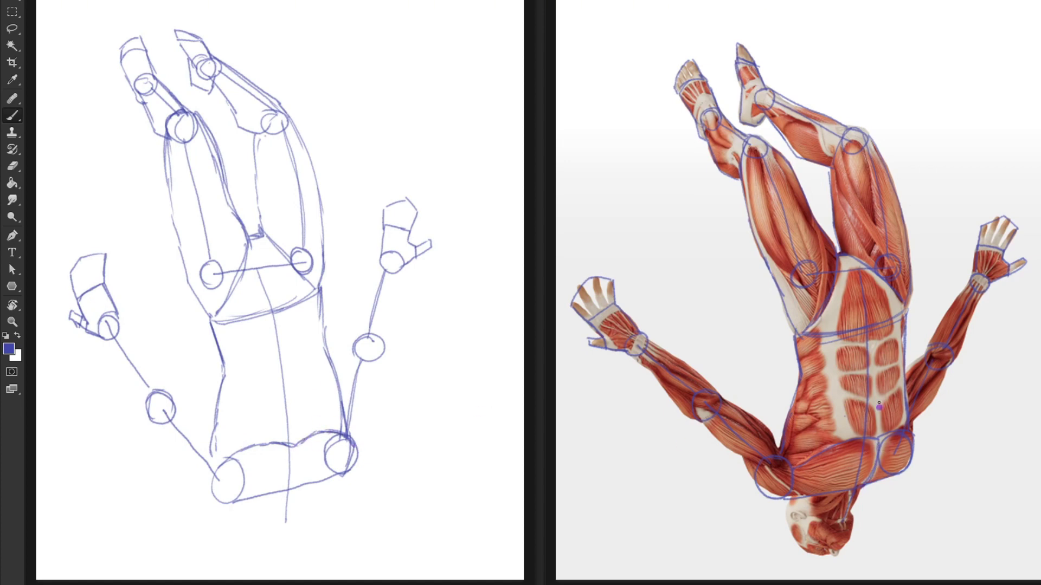
left_click_drag(868, 340, 878, 436)
mouse_move(296, 448)
left_mouse_down()
mouse_move(290, 491)
mouse_move(293, 481)
left_mouse_up()
mouse_move(255, 239)
left_mouse_down()
mouse_move(270, 271)
mouse_move(296, 450)
left_mouse_up()
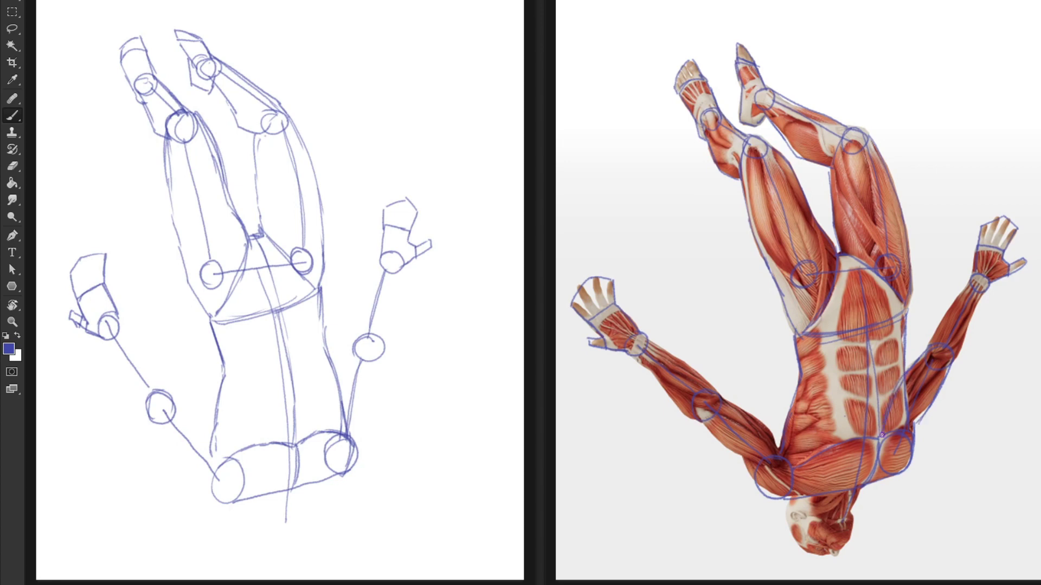
Outline the right-hand upper arm from elbow to shoulder on the reference and the canvas
mouse_move(914, 423)
left_mouse_down()
mouse_move(916, 456)
mouse_move(890, 481)
left_mouse_up()
mouse_move(384, 359)
left_mouse_down()
mouse_move(361, 451)
mouse_move(382, 341)
mouse_move(351, 349)
mouse_move(328, 430)
left_mouse_up()
left_click_drag(351, 351, 325, 447)
Outline the right-hand forearm's two contours between wrist and elbow on the reference and the canvas
mouse_move(928, 342)
left_mouse_down()
mouse_move(954, 302)
mouse_move(983, 278)
mouse_move(954, 361)
left_mouse_up()
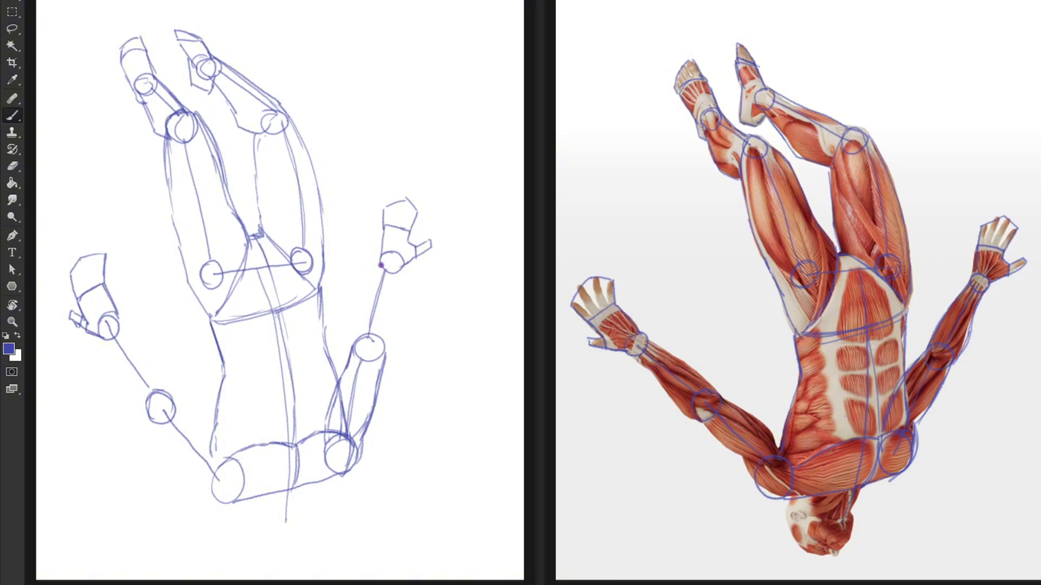
mouse_move(382, 271)
left_mouse_down()
mouse_move(352, 349)
mouse_move(380, 262)
mouse_move(404, 267)
mouse_move(384, 355)
left_mouse_up()
left_click_drag(400, 273, 385, 350)
left_click_drag(367, 308, 356, 332)
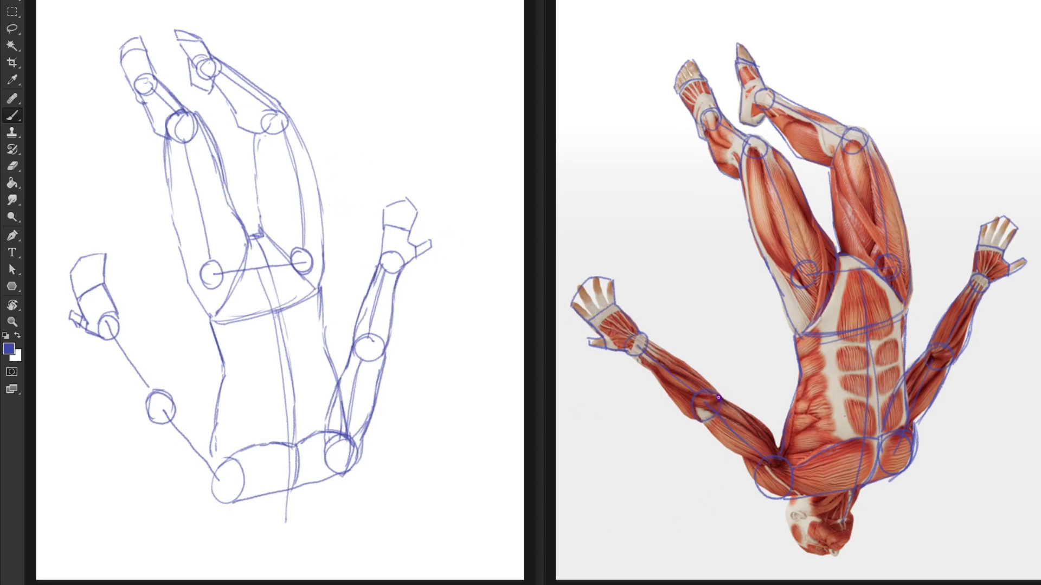
Outline the left-hand upper arm from elbow to armpit and the rounded shoulder muscle on the reference and the canvas
left_click_drag(718, 398, 776, 441)
left_click_drag(710, 428, 761, 468)
mouse_move(178, 403)
left_mouse_down()
mouse_move(225, 453)
mouse_move(169, 447)
mouse_move(177, 458)
mouse_move(238, 473)
left_mouse_up()
left_click_drag(158, 439, 200, 465)
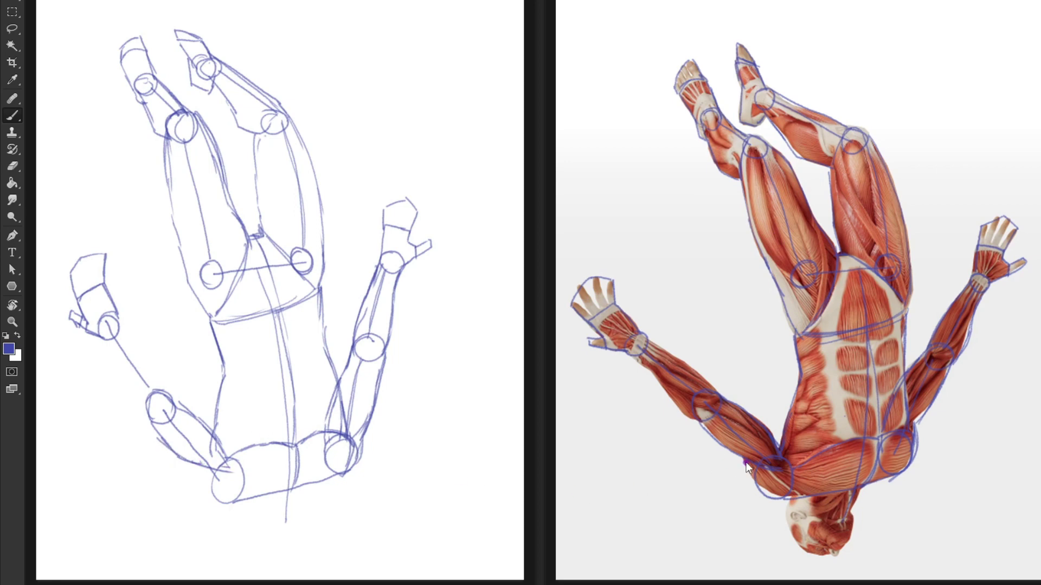
left_click_drag(749, 469, 796, 498)
left_click_drag(184, 464, 244, 505)
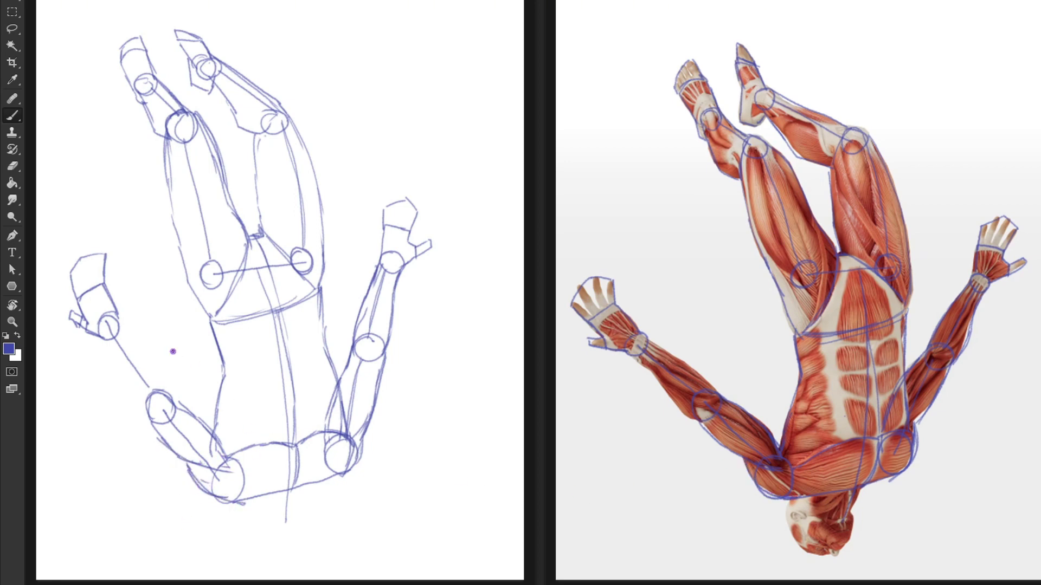
Outline the left-hand forearm's two contours between wrist and elbow on the reference and the canvas
left_click_drag(646, 339, 707, 381)
left_click_drag(116, 320, 174, 399)
left_click_drag(628, 355, 690, 417)
left_click_drag(100, 339, 154, 423)
left_click_drag(119, 326, 179, 407)
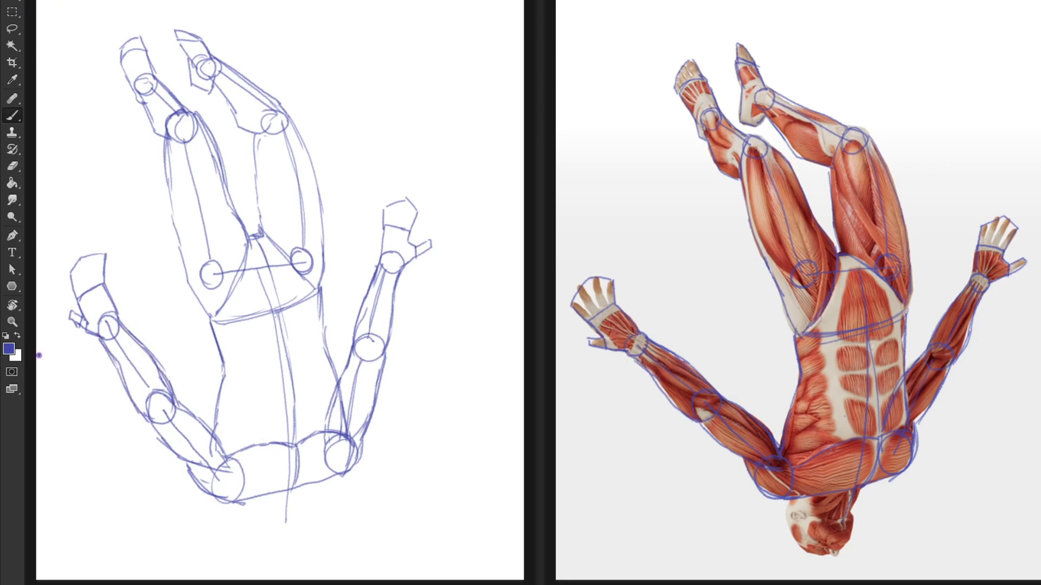
Outline the neck and the round upside-down head, with its ear and jaw line, on the reference and the canvas
left_click_drag(862, 491, 846, 519)
mouse_move(301, 492)
left_mouse_down()
mouse_move(279, 530)
mouse_move(260, 500)
mouse_move(282, 525)
mouse_move(261, 503)
mouse_move(297, 499)
mouse_move(285, 525)
left_mouse_up()
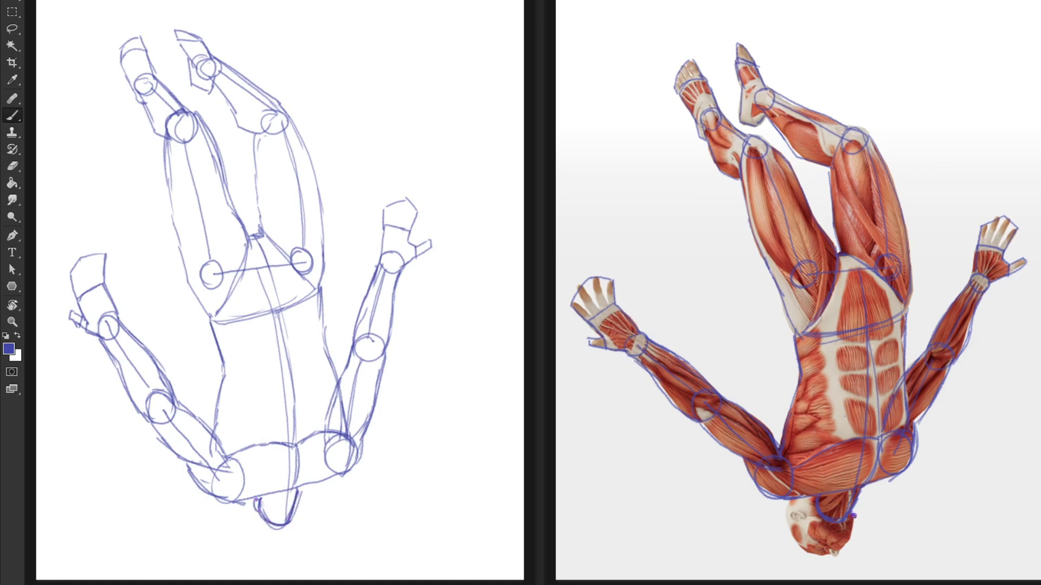
left_click_drag(806, 552, 849, 545)
left_click_drag(787, 503, 805, 551)
mouse_move(850, 510)
left_mouse_down()
mouse_move(851, 537)
mouse_move(806, 557)
left_mouse_up()
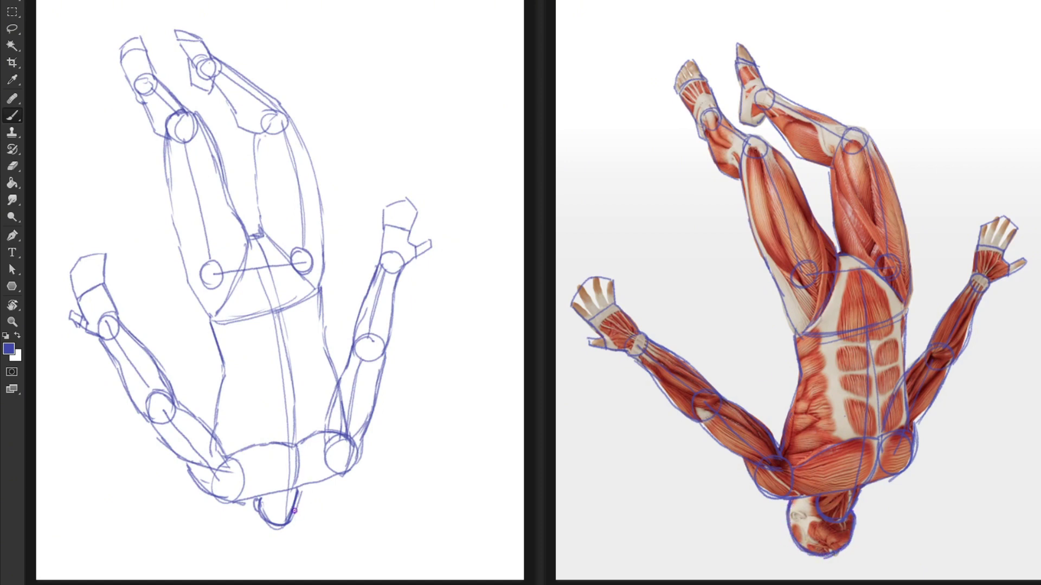
mouse_move(294, 508)
left_mouse_down()
mouse_move(293, 542)
mouse_move(271, 554)
mouse_move(289, 547)
mouse_move(299, 526)
mouse_move(272, 555)
mouse_move(233, 540)
mouse_move(226, 509)
mouse_move(225, 526)
mouse_move(236, 519)
mouse_move(281, 544)
mouse_move(301, 516)
mouse_move(252, 556)
left_mouse_up()
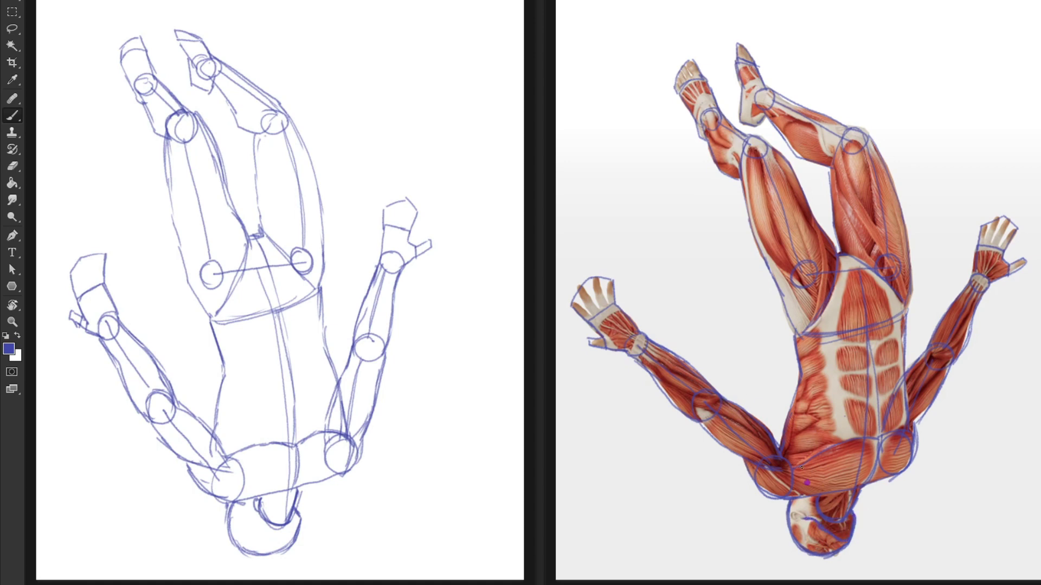
mouse_move(299, 521)
left_mouse_down()
mouse_move(282, 544)
mouse_move(245, 525)
mouse_move(290, 546)
left_mouse_up()
mouse_move(244, 523)
left_mouse_down()
mouse_move(234, 532)
mouse_move(246, 524)
left_mouse_up()
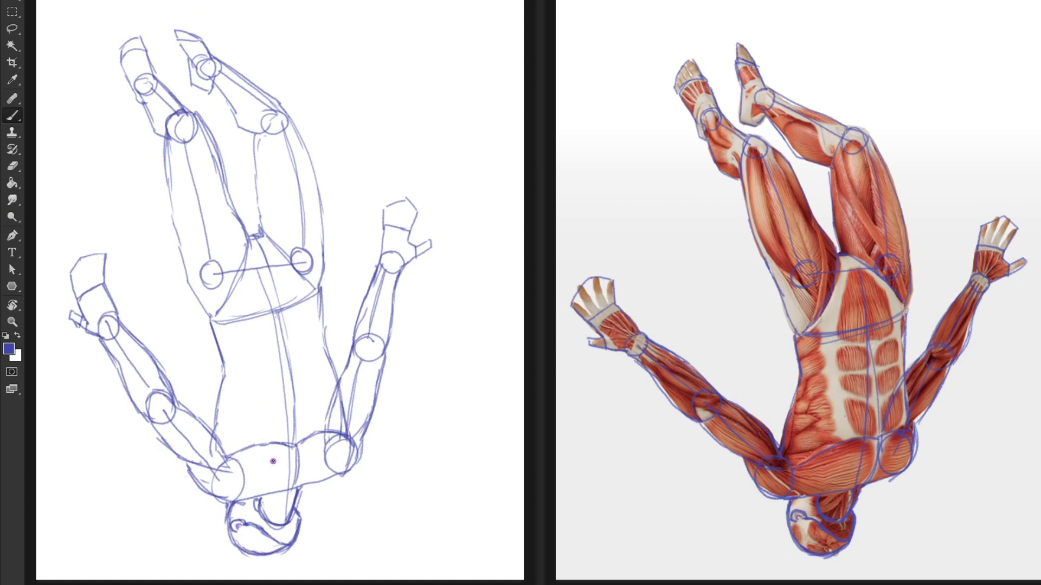
Mark the curved abdominal muscle divisions across the torso and reinforce the waist edges and the left-hand chest contour
left_click_drag(211, 321, 227, 364)
left_click_drag(869, 332, 878, 477)
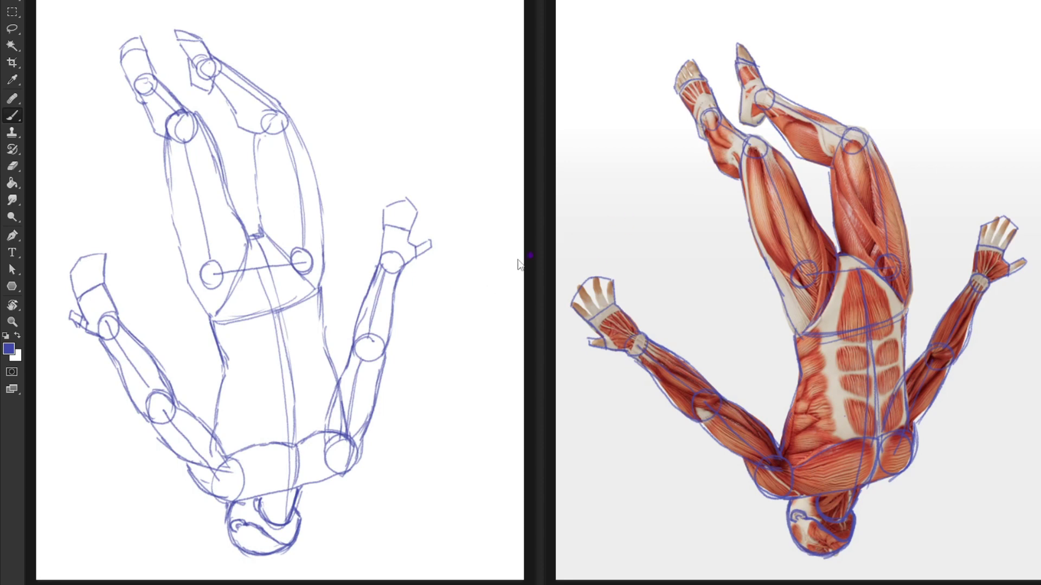
left_click_drag(867, 398, 842, 393)
mouse_move(324, 373)
left_mouse_down()
mouse_move(296, 396)
mouse_move(254, 391)
left_mouse_up()
left_click_drag(307, 351, 293, 359)
left_click_drag(295, 359, 263, 358)
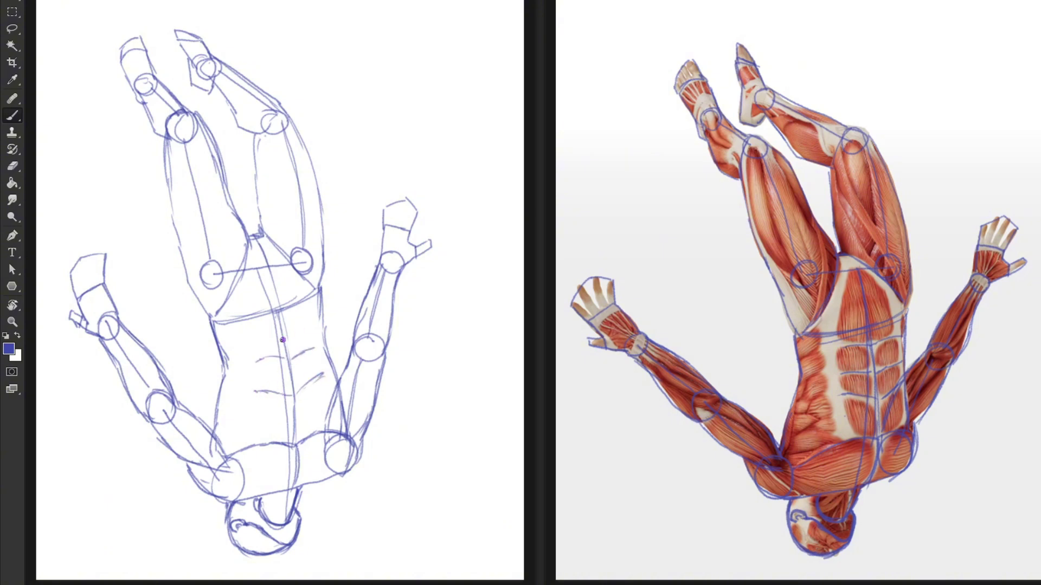
left_click_drag(304, 326, 250, 340)
left_click_drag(319, 295, 325, 369)
mouse_move(274, 440)
left_mouse_down()
mouse_move(234, 458)
mouse_move(289, 445)
mouse_move(295, 469)
mouse_move(318, 453)
mouse_move(294, 455)
mouse_move(300, 484)
left_mouse_up()
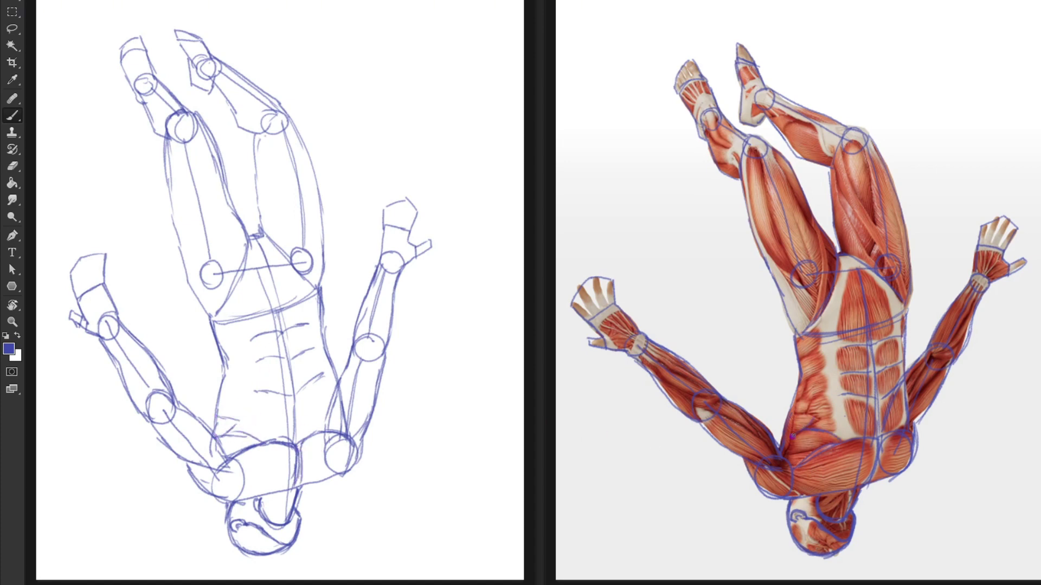
Draw the zigzag rib muscles and the oblique along the torso's left-hand side, and darken the left-hand thigh's outer edge
mouse_move(267, 444)
left_mouse_down()
mouse_move(222, 435)
mouse_move(241, 423)
left_mouse_up()
left_click_drag(241, 422, 212, 417)
mouse_move(232, 432)
left_mouse_down()
mouse_move(219, 420)
mouse_move(234, 406)
mouse_move(218, 401)
mouse_move(229, 387)
mouse_move(222, 401)
left_mouse_up()
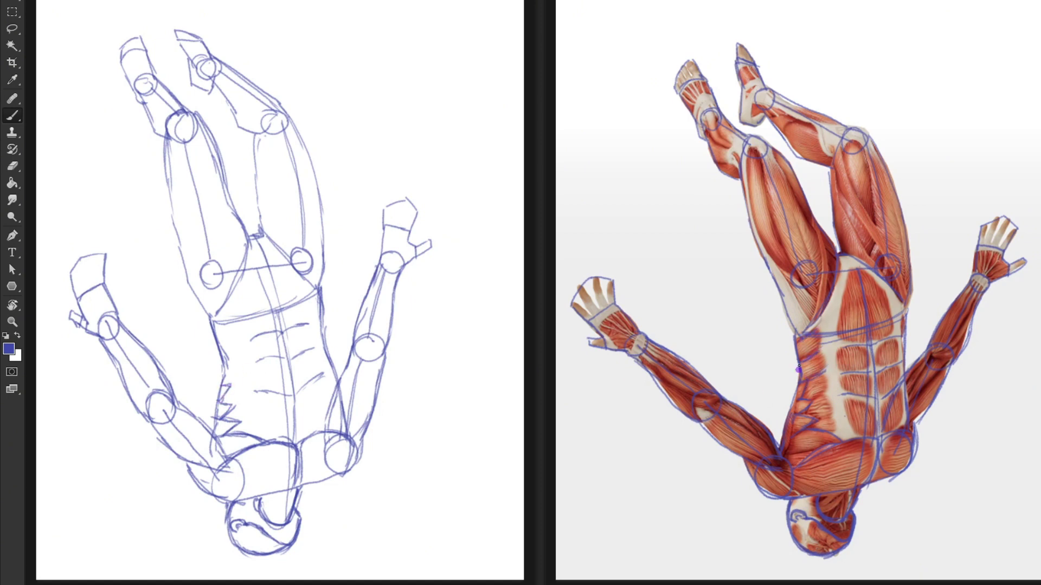
mouse_move(223, 382)
left_mouse_down()
mouse_move(243, 366)
mouse_move(218, 325)
mouse_move(229, 347)
mouse_move(217, 331)
mouse_move(218, 397)
left_mouse_up()
mouse_move(225, 337)
left_mouse_down()
mouse_move(239, 357)
mouse_move(225, 391)
left_mouse_up()
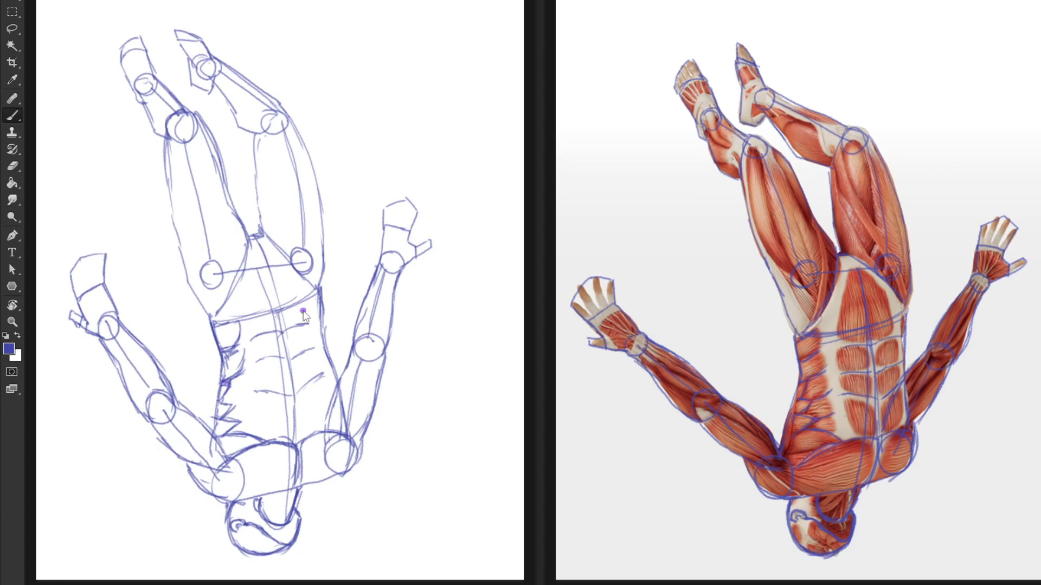
mouse_move(242, 395)
left_mouse_down()
mouse_move(228, 402)
mouse_move(253, 412)
left_mouse_up()
left_click_drag(216, 350, 214, 428)
mouse_move(291, 394)
left_mouse_down()
mouse_move(273, 360)
mouse_move(275, 332)
left_mouse_up()
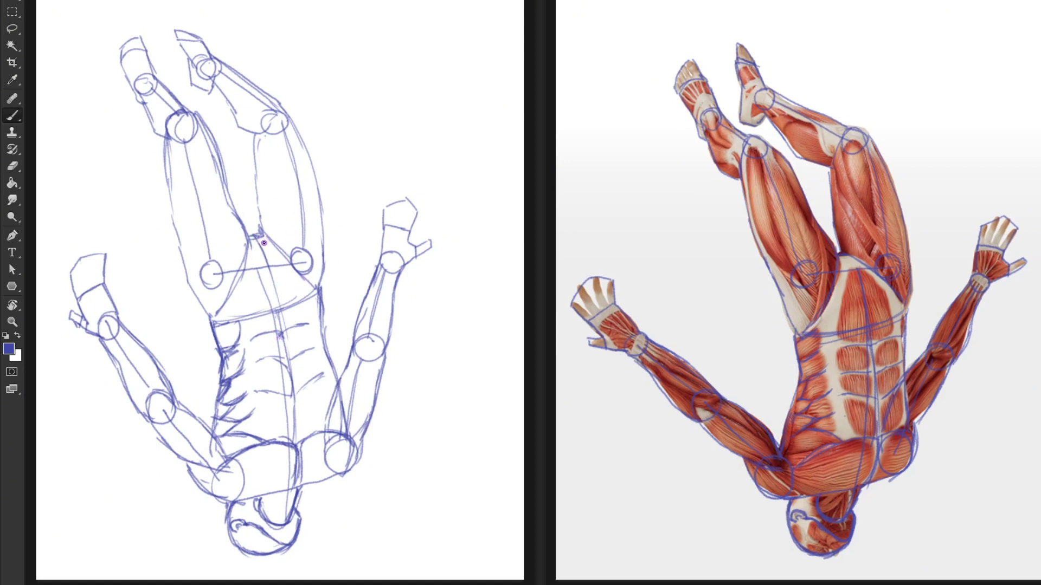
left_click_drag(161, 139, 195, 294)
Fade the canvas sketch with a Hue/Saturation adjustment, setting the lightness to +81
key("ctrl+u")
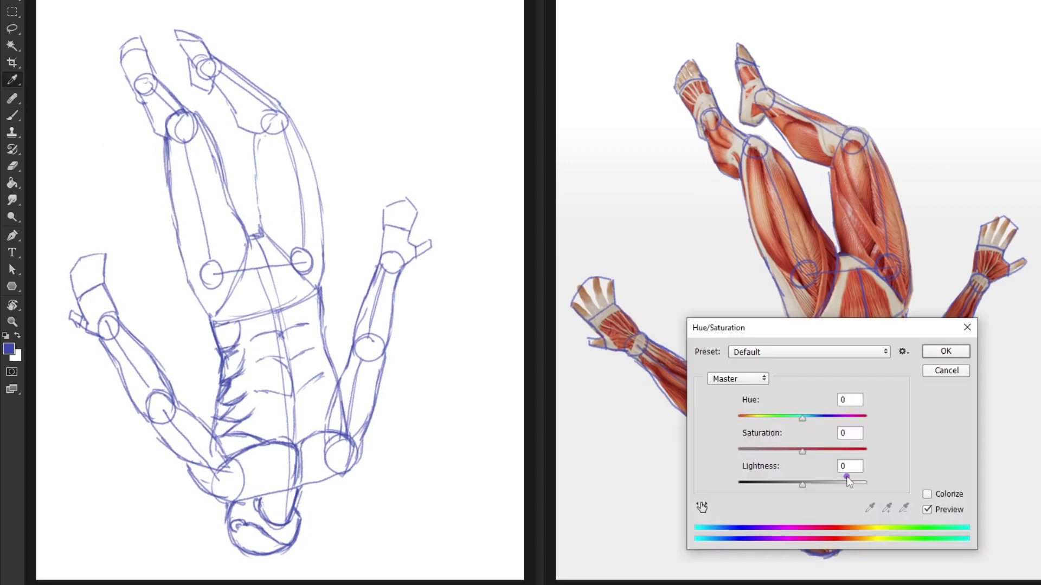
left_click(852, 482)
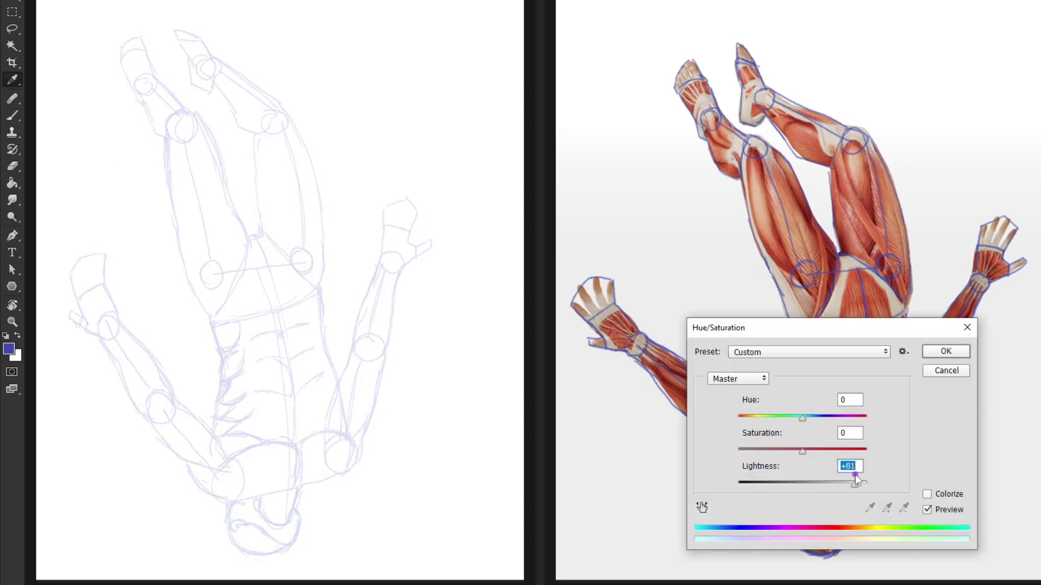
key("Return")
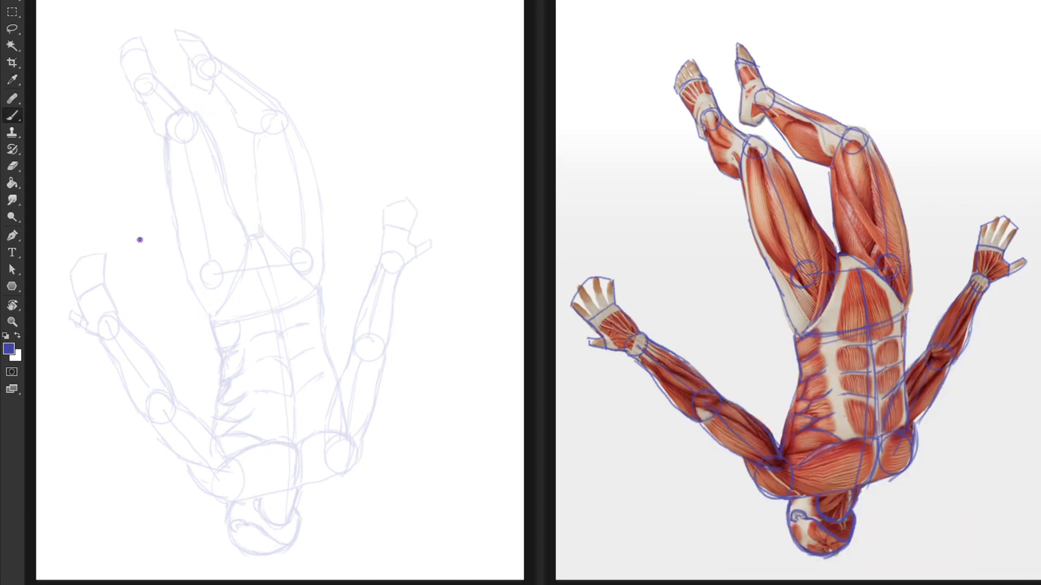
Draw clean lines over the faded head, ear, jaw, neck and left-hand shoulder edge
mouse_move(298, 493)
left_mouse_down()
mouse_move(294, 538)
mouse_move(278, 550)
mouse_move(247, 554)
mouse_move(228, 544)
mouse_move(227, 516)
mouse_move(231, 503)
mouse_move(230, 529)
mouse_move(287, 545)
left_mouse_up()
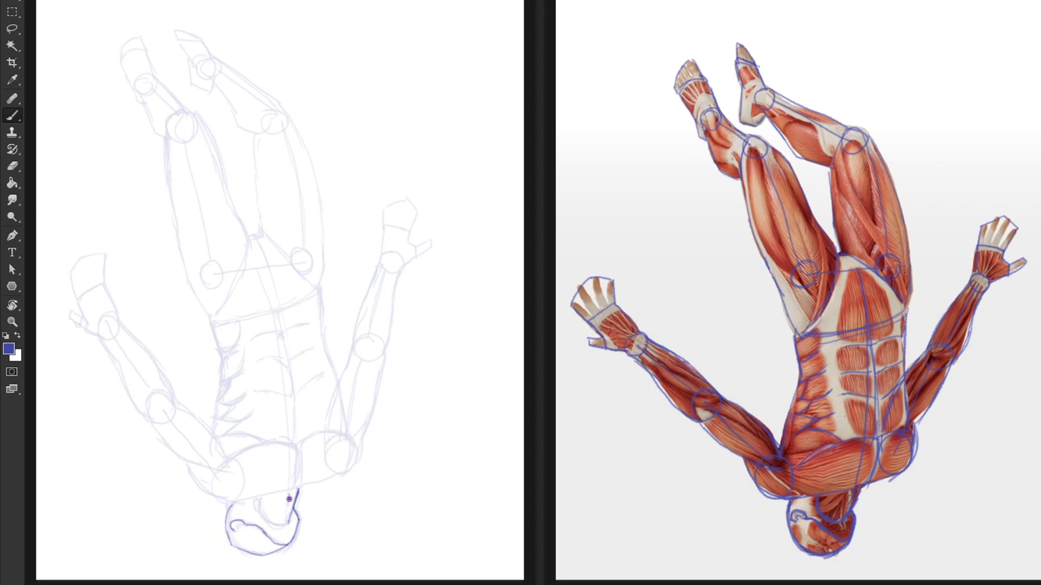
left_click_drag(258, 515, 284, 495)
mouse_move(261, 502)
left_mouse_down()
mouse_move(289, 489)
mouse_move(226, 503)
left_mouse_up()
mouse_move(187, 465)
left_mouse_down()
mouse_move(198, 488)
mouse_move(229, 503)
left_mouse_up()
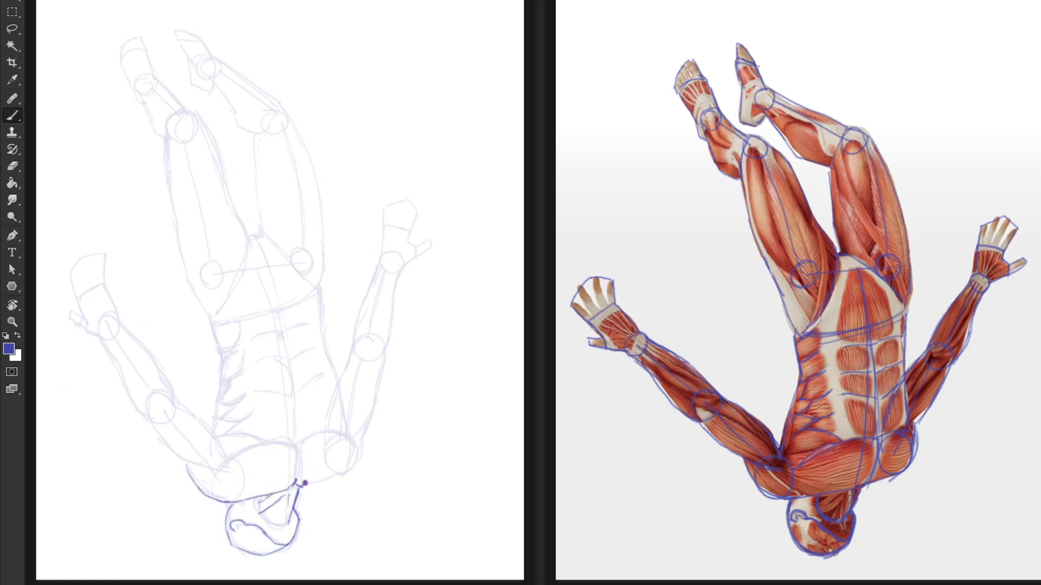
Draw the clean right-hand chest contour, the torso's right-hand edge and light accents along its centre line
left_click_drag(296, 482, 317, 481)
mouse_move(297, 490)
left_mouse_down()
mouse_move(363, 446)
mouse_move(297, 477)
mouse_move(311, 445)
mouse_move(344, 431)
mouse_move(317, 434)
mouse_move(359, 448)
mouse_move(348, 474)
left_mouse_up()
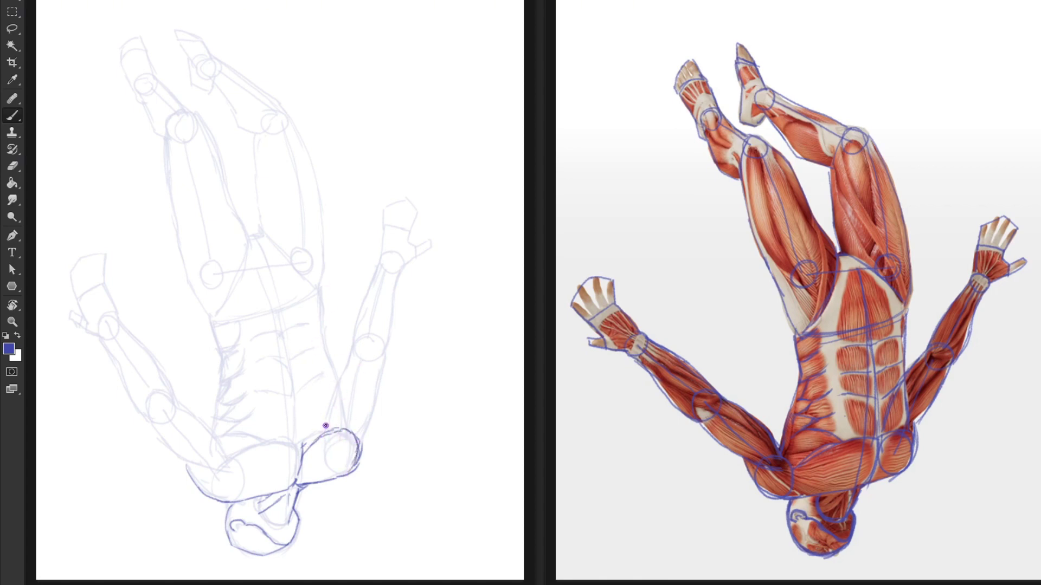
left_click_drag(340, 432, 334, 382)
mouse_move(320, 281)
left_mouse_down()
mouse_move(337, 399)
mouse_move(305, 391)
left_mouse_up()
left_click_drag(281, 319, 297, 405)
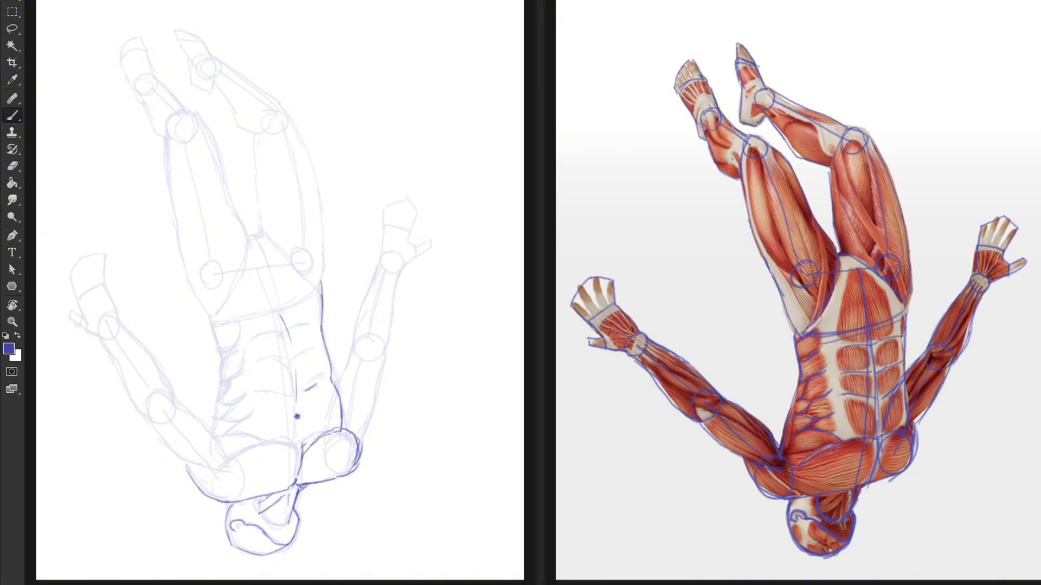
Draw the clean left-hand edge of the torso from hip to armpit and the left-hand chest muscle's contour
mouse_move(208, 321)
left_mouse_down()
mouse_move(220, 347)
mouse_move(214, 422)
left_mouse_up()
left_click_drag(209, 321, 221, 365)
mouse_move(233, 475)
left_mouse_down()
mouse_move(180, 460)
mouse_move(231, 461)
mouse_move(302, 442)
left_mouse_up()
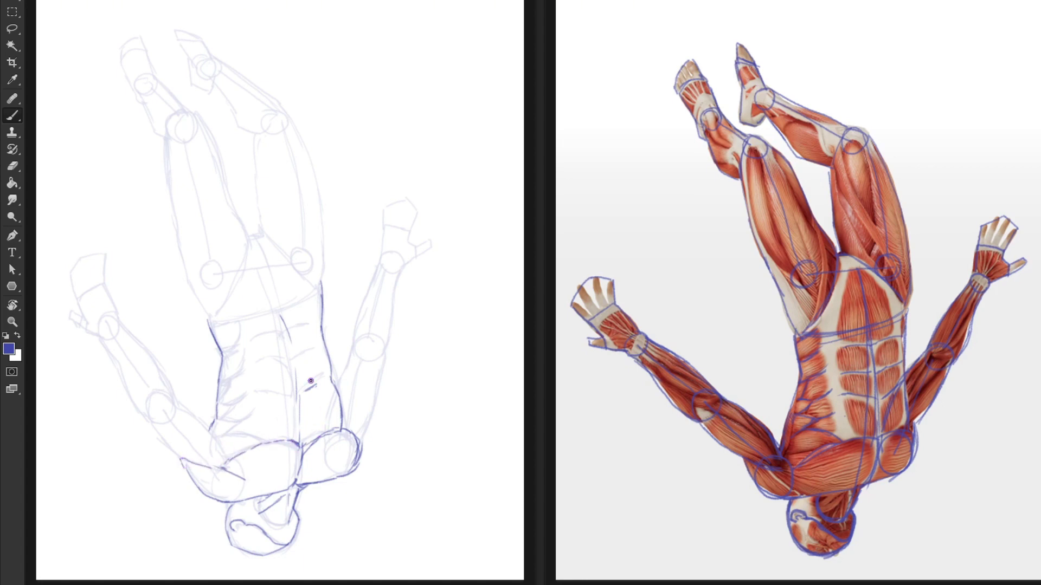
Redraw the right-hand shoulder and upper-arm contours, erasing the overlapping shoulder lines
mouse_move(340, 477)
left_mouse_down()
mouse_move(342, 430)
mouse_move(340, 472)
mouse_move(351, 452)
mouse_move(343, 477)
mouse_move(363, 437)
mouse_move(386, 269)
mouse_move(339, 410)
mouse_move(344, 469)
left_mouse_up()
key("e")
key("b")
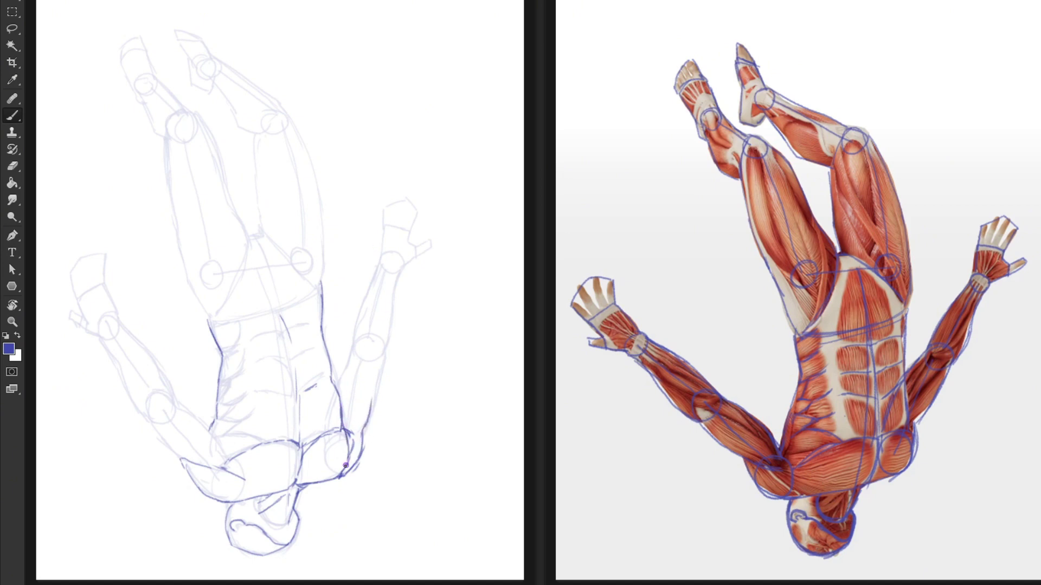
key("e")
mouse_move(343, 434)
left_mouse_down()
mouse_move(351, 450)
mouse_move(347, 434)
mouse_move(341, 477)
left_mouse_up()
key("b")
left_click_drag(342, 376, 352, 354)
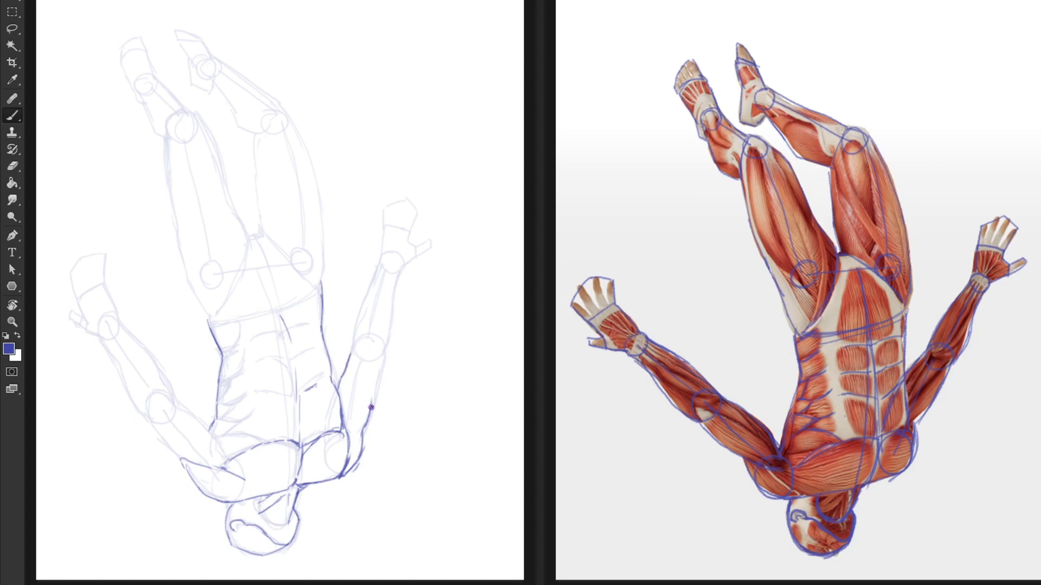
Draw the clean right-hand forearm up to the wrist and the open hand with its palm, thumb and four fingers
mouse_move(370, 413)
left_mouse_down()
mouse_move(375, 351)
mouse_move(382, 357)
mouse_move(363, 431)
left_mouse_up()
mouse_move(385, 356)
left_mouse_down()
mouse_move(393, 288)
mouse_move(376, 271)
mouse_move(361, 342)
left_mouse_up()
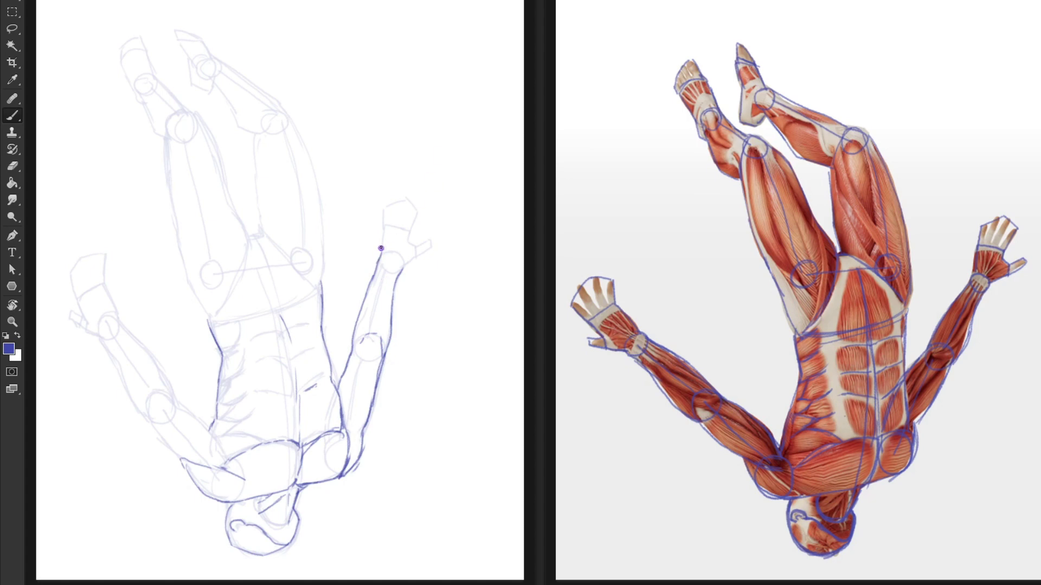
mouse_move(380, 247)
left_mouse_down()
mouse_move(410, 231)
mouse_move(416, 248)
mouse_move(434, 244)
mouse_move(400, 271)
mouse_move(397, 227)
mouse_move(392, 248)
mouse_move(410, 246)
mouse_move(396, 253)
mouse_move(379, 263)
left_mouse_up()
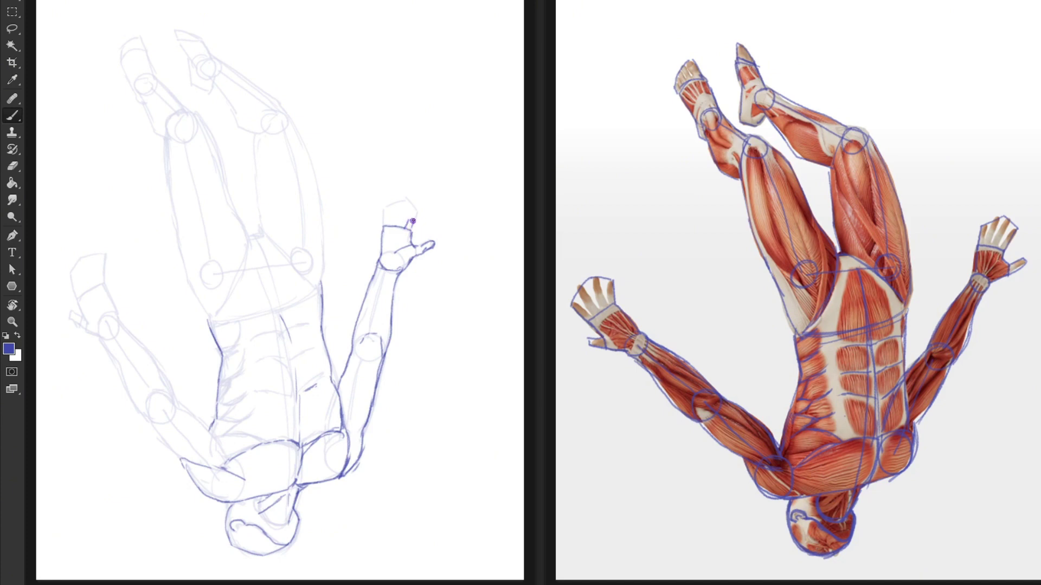
mouse_move(407, 225)
left_mouse_down()
mouse_move(419, 204)
mouse_move(415, 218)
mouse_move(418, 203)
mouse_move(397, 219)
mouse_move(404, 227)
mouse_move(407, 200)
mouse_move(390, 222)
mouse_move(396, 200)
mouse_move(387, 228)
mouse_move(386, 207)
mouse_move(395, 230)
mouse_move(380, 244)
mouse_move(417, 258)
mouse_move(400, 271)
left_mouse_up()
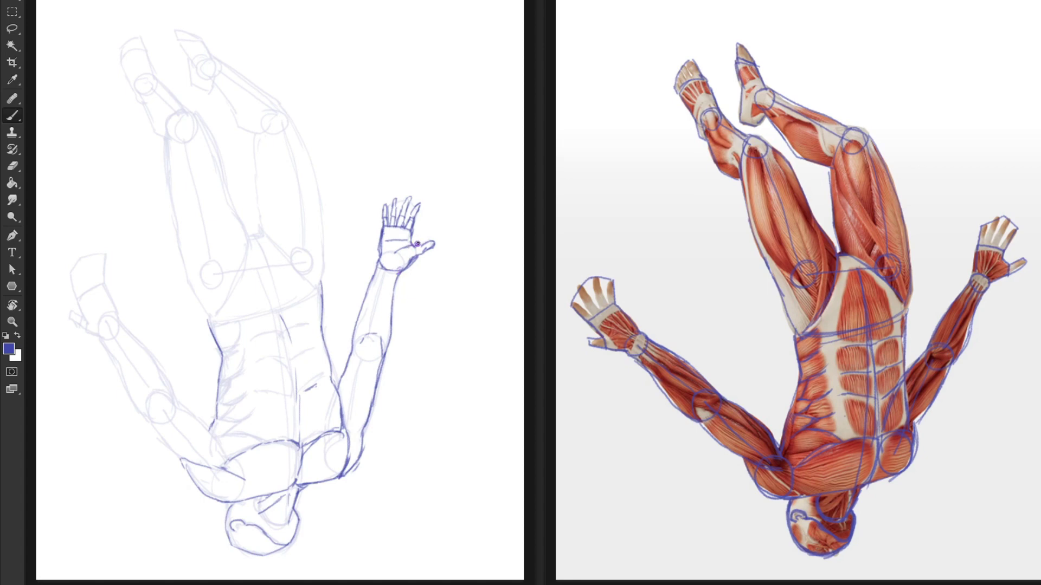
mouse_move(413, 220)
left_mouse_down()
mouse_move(419, 204)
mouse_move(413, 212)
left_mouse_up()
Draw the clean right-hand leg from hip to knee and shin, including the foot with toes and heel
left_click_drag(320, 285, 321, 266)
mouse_move(281, 105)
left_mouse_down()
mouse_move(314, 172)
mouse_move(325, 273)
left_mouse_up()
left_click_drag(219, 61, 278, 103)
mouse_move(206, 58)
left_mouse_down()
mouse_move(172, 31)
mouse_move(191, 85)
mouse_move(209, 88)
mouse_move(203, 59)
mouse_move(235, 120)
mouse_move(256, 135)
mouse_move(262, 233)
mouse_move(319, 295)
left_mouse_up()
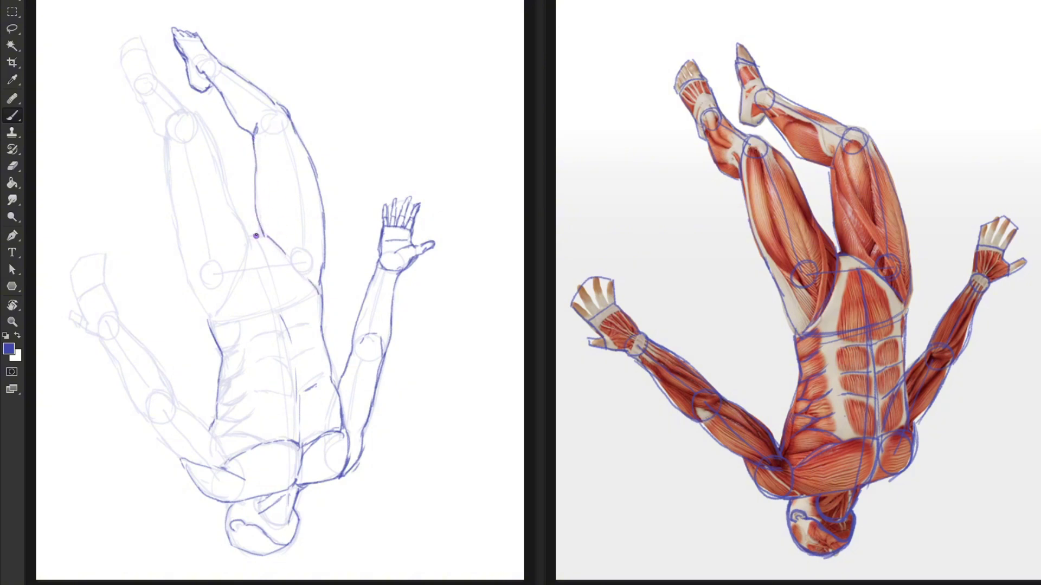
Draw the clean left-hand leg from crotch over the knee to the foot's toes and back to the hip
mouse_move(264, 236)
left_mouse_down()
mouse_move(251, 238)
mouse_move(239, 272)
mouse_move(241, 228)
mouse_move(228, 202)
mouse_move(231, 240)
left_mouse_up()
mouse_move(224, 194)
left_mouse_down()
mouse_move(216, 148)
mouse_move(192, 109)
mouse_move(227, 185)
left_mouse_up()
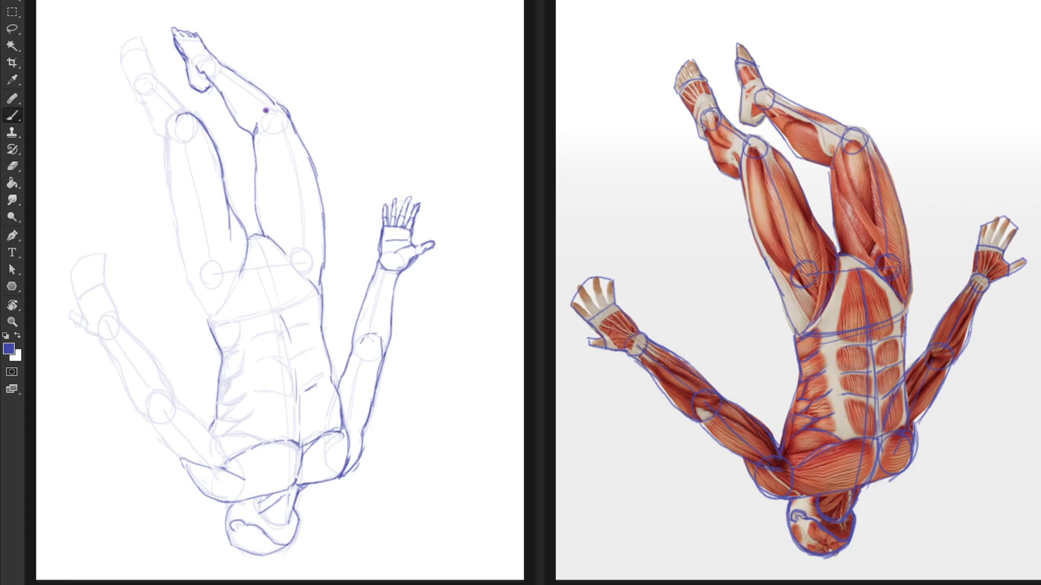
mouse_move(184, 113)
left_mouse_down()
mouse_move(144, 47)
mouse_move(120, 55)
left_mouse_up()
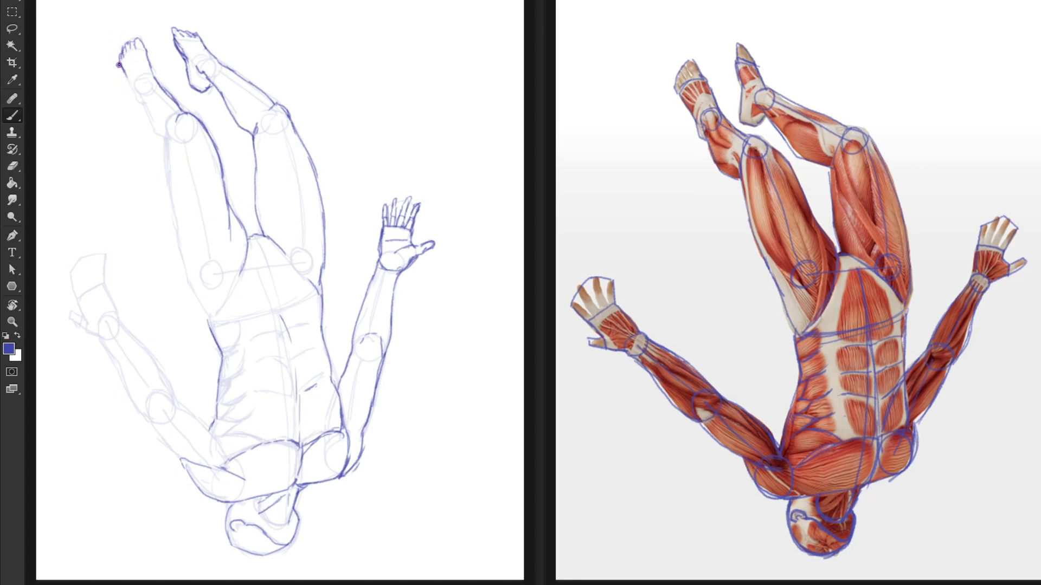
mouse_move(119, 64)
left_mouse_down()
mouse_move(166, 151)
mouse_move(164, 138)
mouse_move(181, 260)
mouse_move(209, 327)
left_mouse_up()
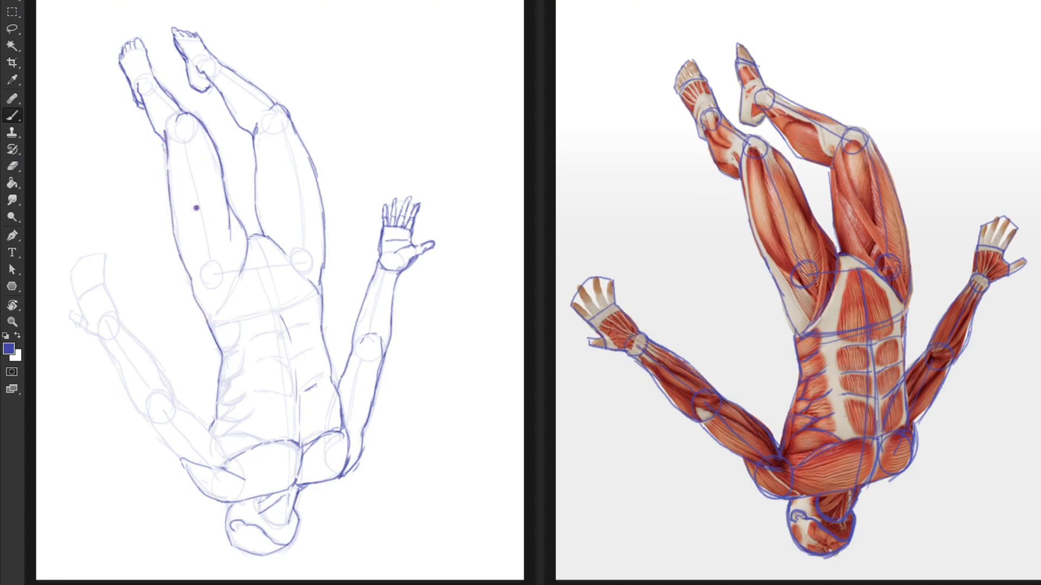
Draw the lower belly's curved centre line from the crotch and clean up the lines at the crotch with the eraser
left_click_drag(287, 312, 291, 350)
left_click_drag(262, 243, 290, 341)
key("e")
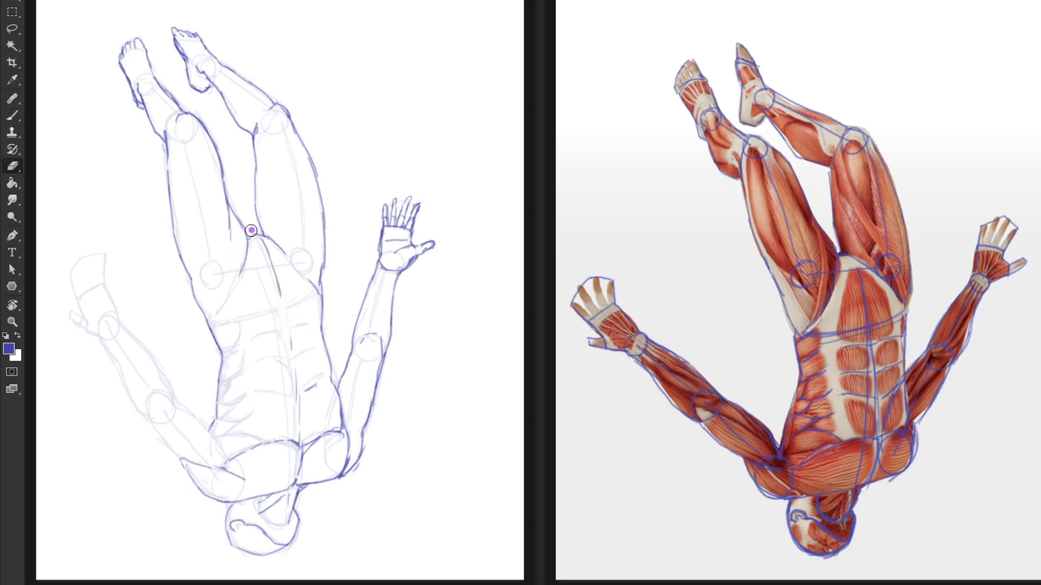
key("b")
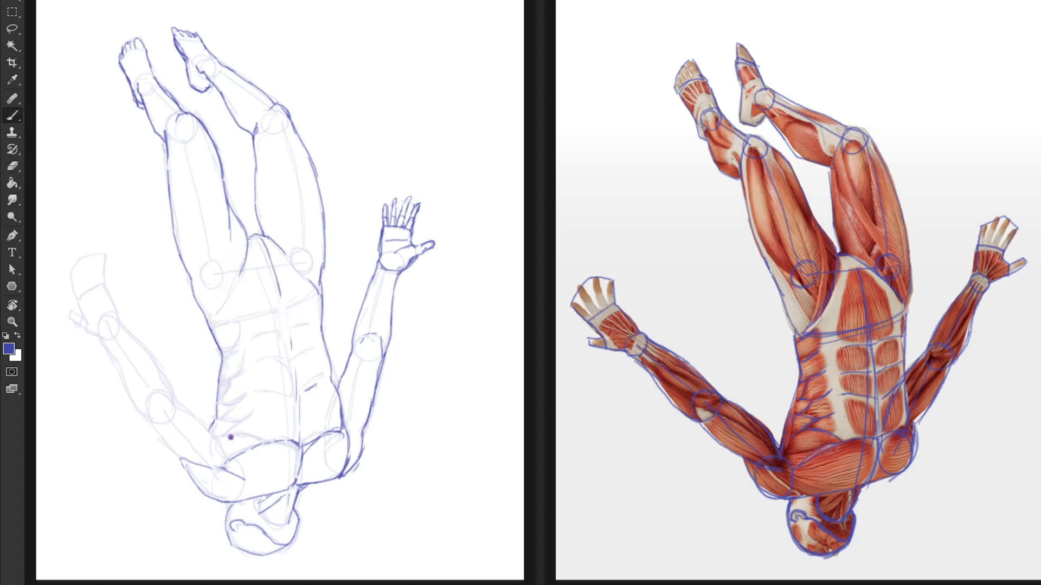
Draw the clean left-hand arm from armpit to wrist and the open hand with its fingers and thumb
left_click_drag(258, 440, 216, 432)
left_click_drag(173, 396, 224, 459)
mouse_move(147, 423)
left_mouse_down()
mouse_move(109, 358)
mouse_move(128, 370)
mouse_move(123, 341)
mouse_move(160, 372)
mouse_move(154, 410)
left_mouse_up()
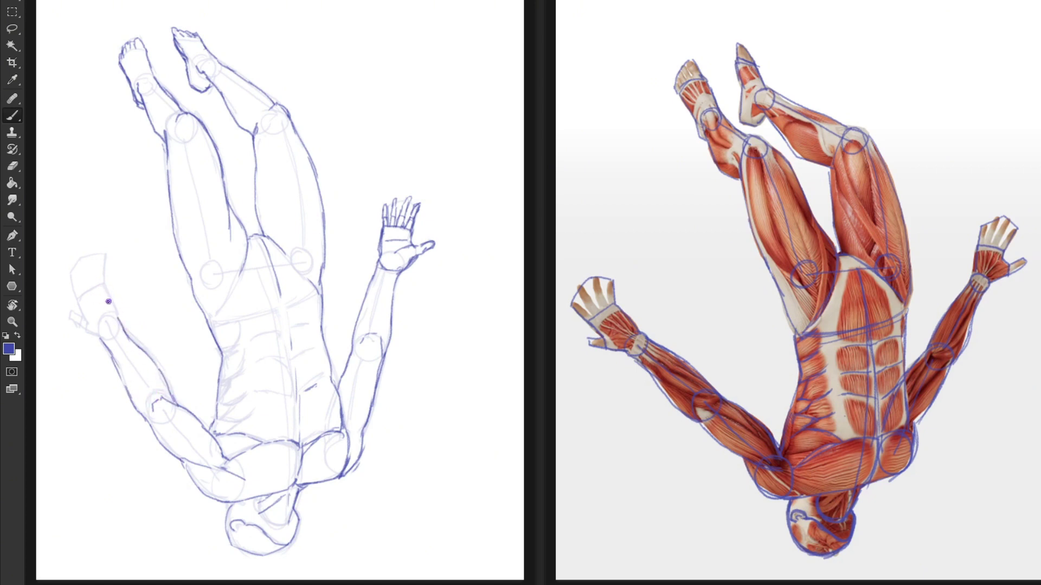
mouse_move(97, 334)
left_mouse_down()
mouse_move(113, 309)
mouse_move(105, 280)
mouse_move(82, 295)
mouse_move(103, 284)
mouse_move(96, 263)
mouse_move(105, 261)
mouse_move(103, 274)
mouse_move(107, 263)
mouse_move(93, 287)
mouse_move(90, 258)
mouse_move(98, 285)
mouse_move(85, 279)
mouse_move(85, 290)
mouse_move(79, 279)
mouse_move(82, 293)
mouse_move(79, 259)
mouse_move(79, 298)
mouse_move(64, 272)
left_mouse_up()
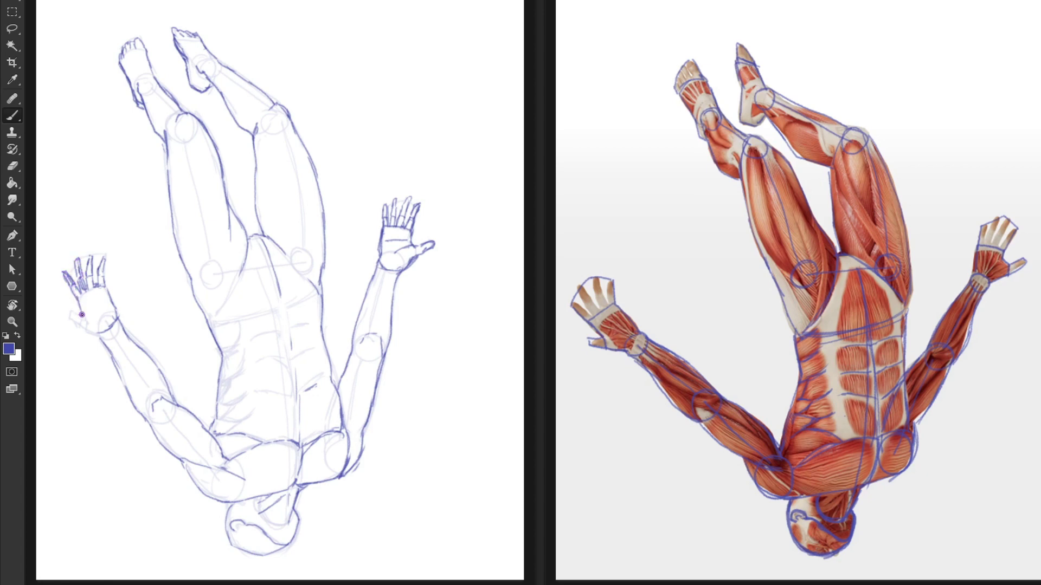
mouse_move(85, 315)
left_mouse_down()
mouse_move(100, 319)
mouse_move(93, 302)
mouse_move(103, 316)
mouse_move(65, 311)
mouse_move(87, 336)
mouse_move(101, 332)
left_mouse_up()
Draw clean armpit, rib muscle and abdominal muscle lines over the faded torso details
mouse_move(205, 428)
left_mouse_down()
mouse_move(219, 404)
mouse_move(233, 414)
mouse_move(228, 432)
mouse_move(241, 422)
mouse_move(231, 433)
left_mouse_up()
key("e")
key("b")
left_click_drag(220, 398, 233, 379)
mouse_move(219, 382)
left_mouse_down()
mouse_move(243, 373)
mouse_move(241, 354)
mouse_move(246, 364)
mouse_move(209, 305)
left_mouse_up()
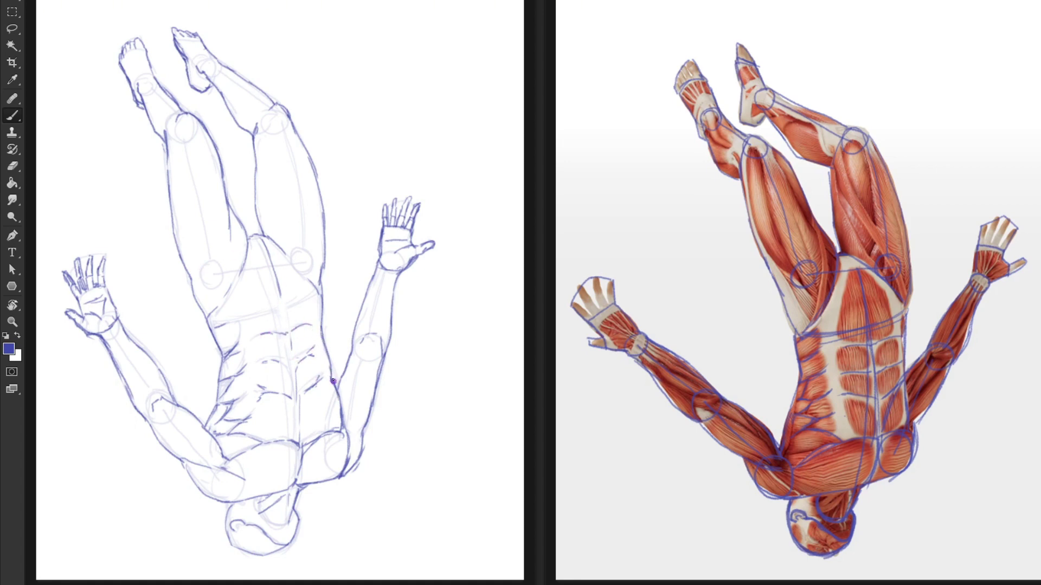
Rework the right-hand armpit and shoulder contour, and darken the right-hand leg's outlines at the knee, inner thigh and hip
left_click_drag(342, 433, 342, 474)
mouse_move(341, 476)
left_mouse_down()
mouse_move(357, 462)
mouse_move(353, 443)
mouse_move(339, 451)
mouse_move(340, 470)
left_mouse_up()
key("e")
key("b")
left_click_drag(364, 429, 341, 476)
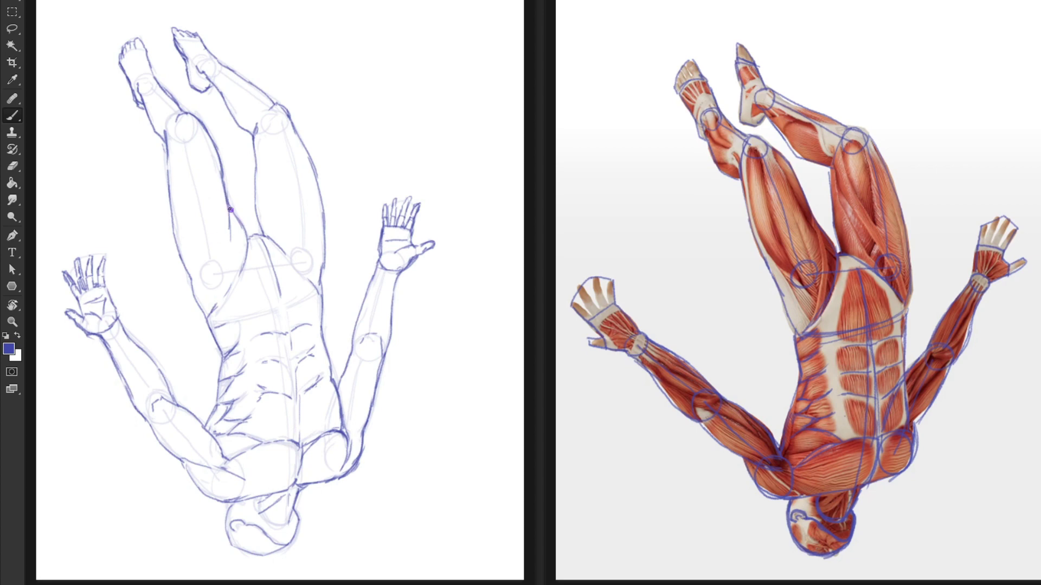
mouse_move(251, 136)
left_mouse_down()
mouse_move(263, 237)
mouse_move(223, 94)
mouse_move(255, 86)
mouse_move(273, 98)
left_mouse_up()
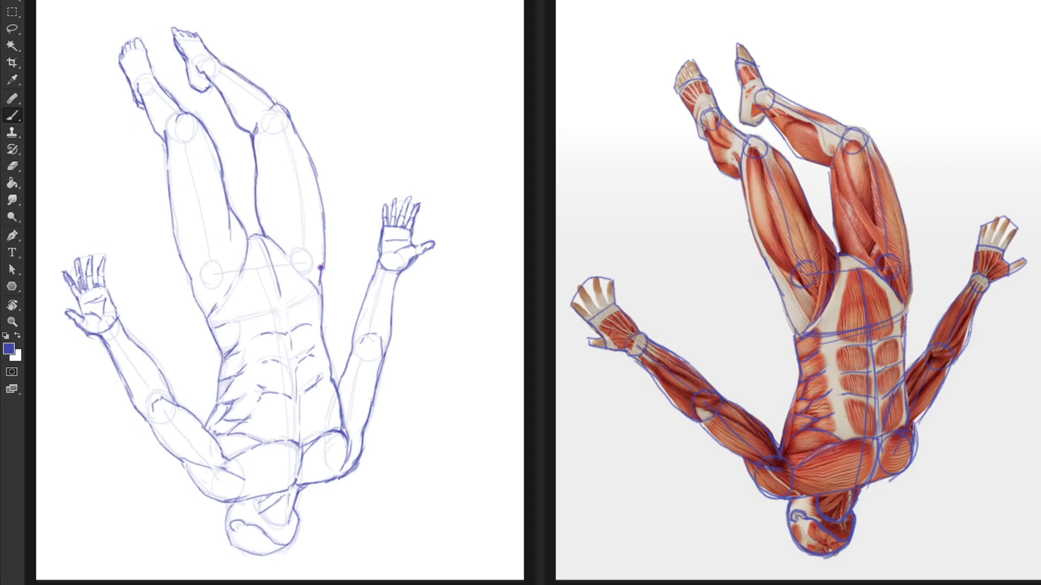
left_click_drag(321, 267, 319, 292)
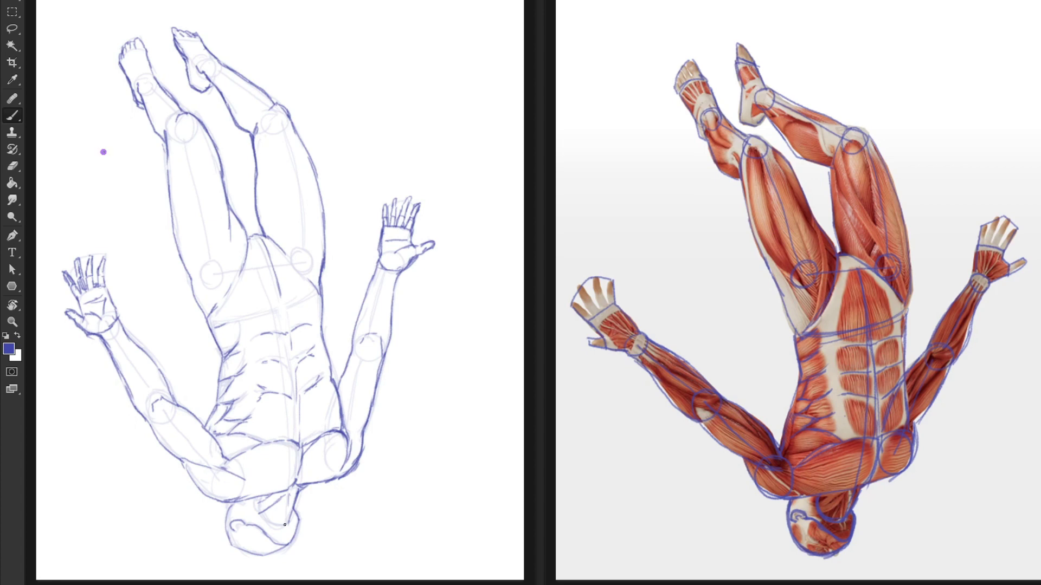